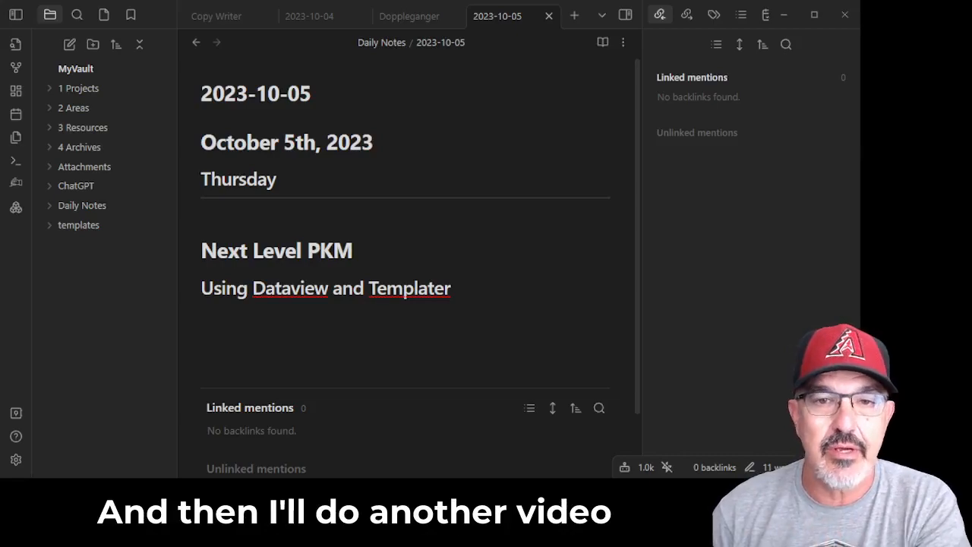
Install the Dataview community plugin in the vault and enable it
{"action": "left_click", "coordinate": [678, 362]}
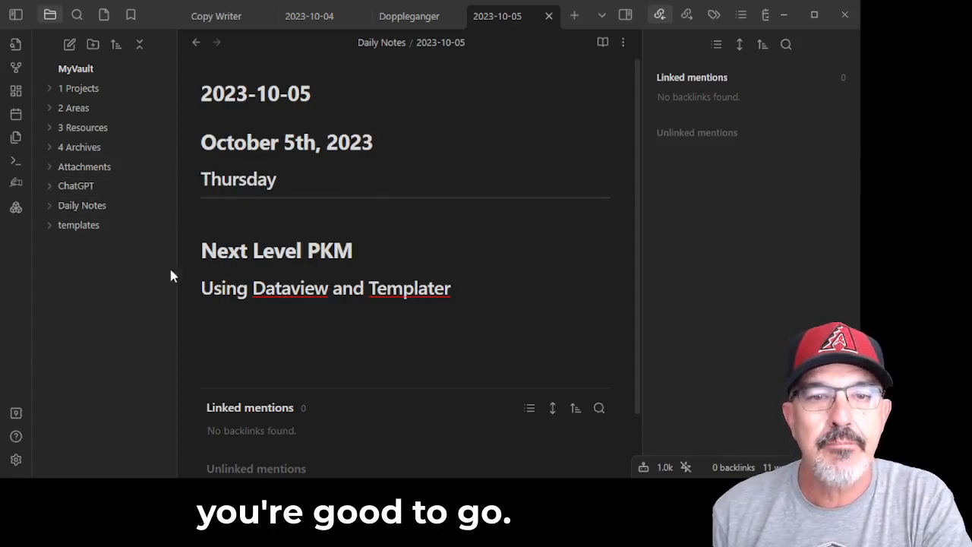
{"action": "left_click", "coordinate": [16, 459]}
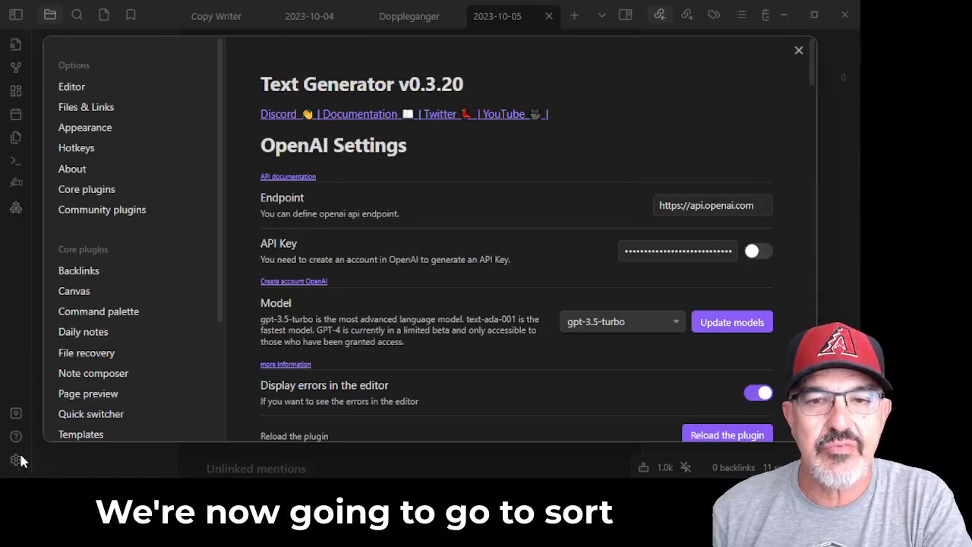
{"action": "left_click", "coordinate": [128, 211]}
{"action": "left_click", "coordinate": [743, 129]}
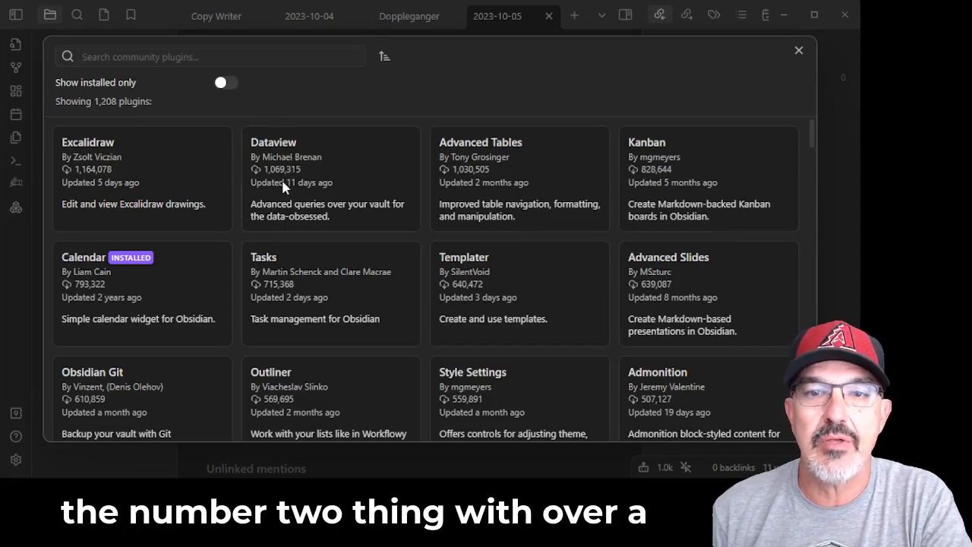
{"action": "left_click", "coordinate": [282, 183]}
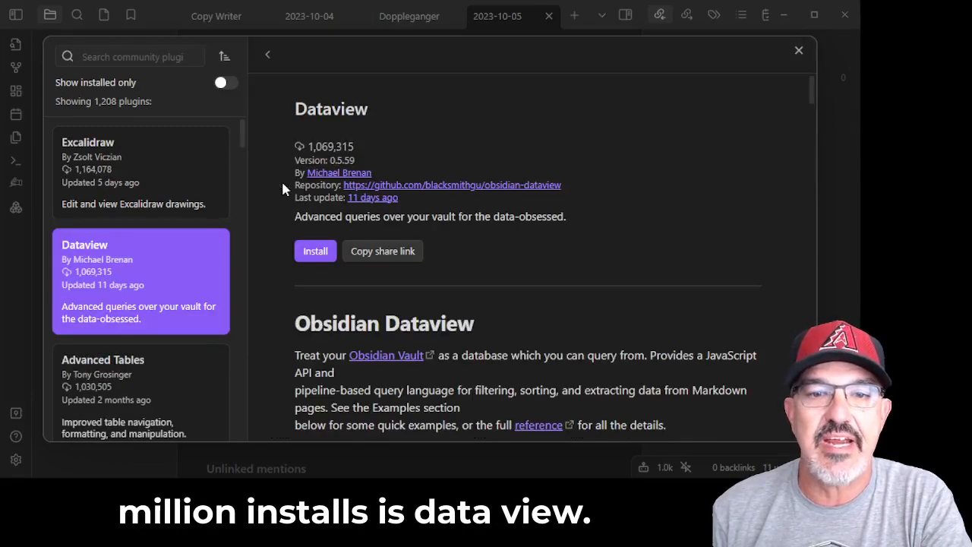
{"action": "left_click", "coordinate": [304, 257]}
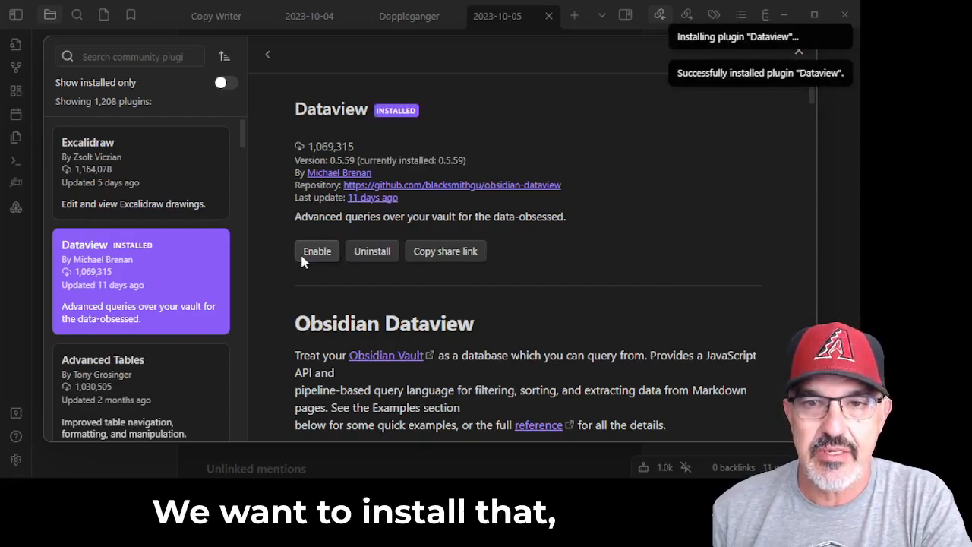
{"action": "left_click", "coordinate": [301, 258]}
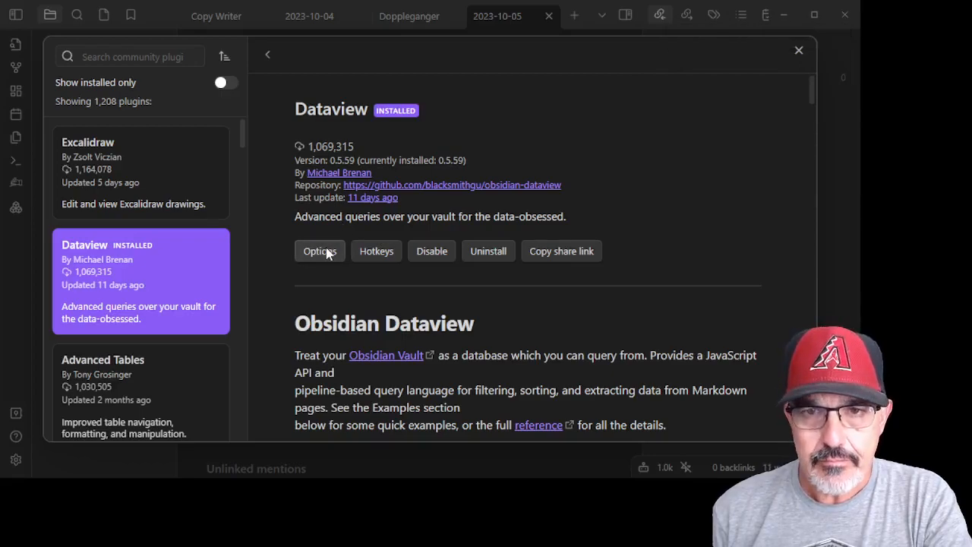
Enable JavaScript queries and inline JavaScript queries in Dataview's options, keeping the remaining settings at their defaults
{"action": "left_click", "coordinate": [319, 255]}
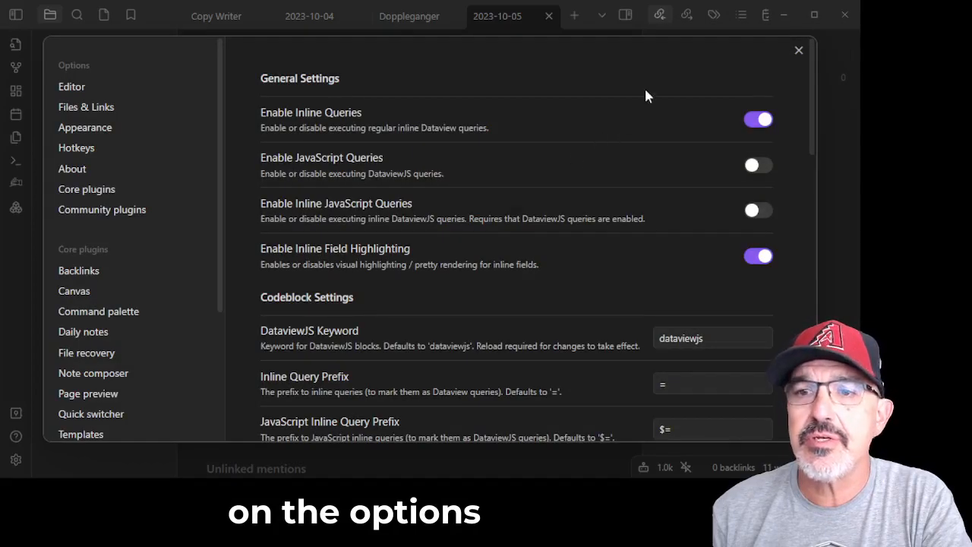
{"action": "left_click", "coordinate": [756, 167]}
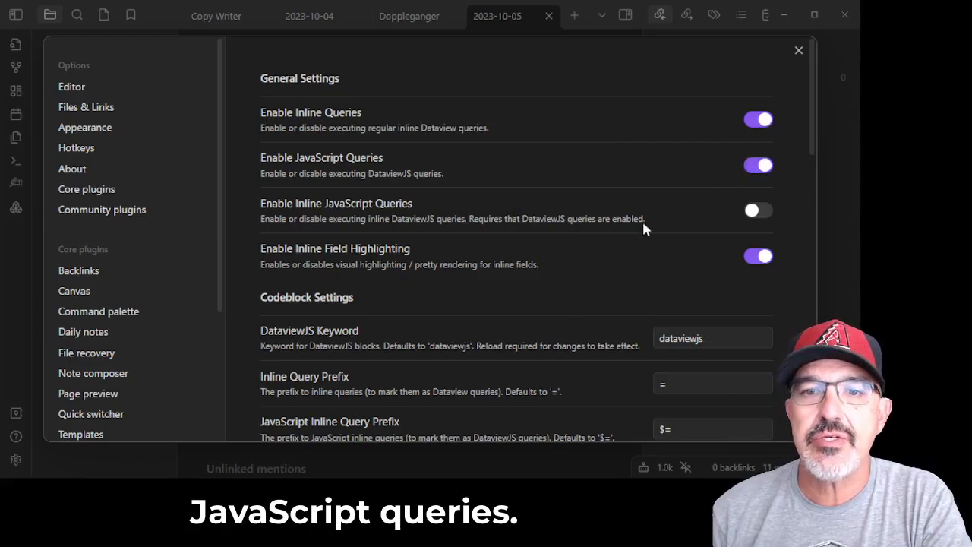
{"action": "left_click", "coordinate": [756, 212]}
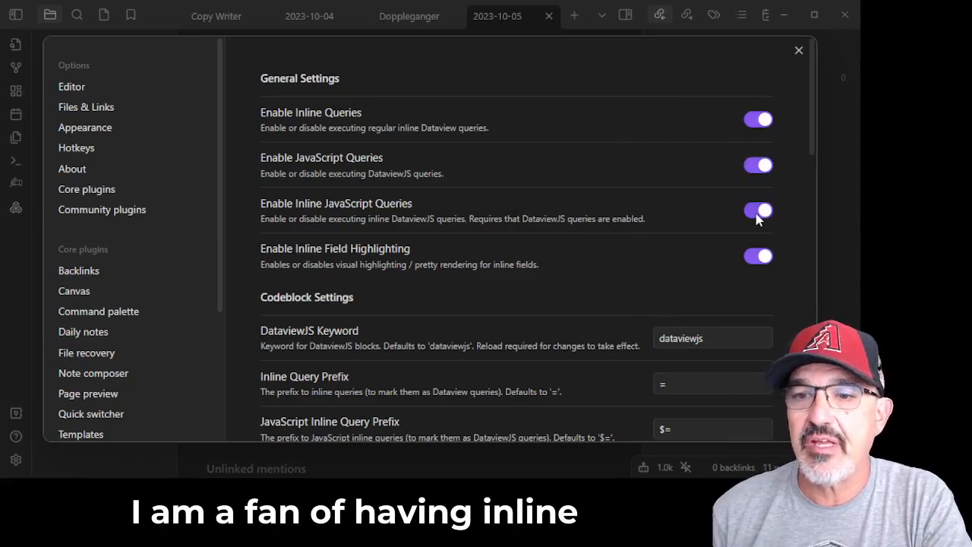
{"action": "scroll", "coordinate": [662, 217], "scroll_direction": "down", "scroll_amount": 2}
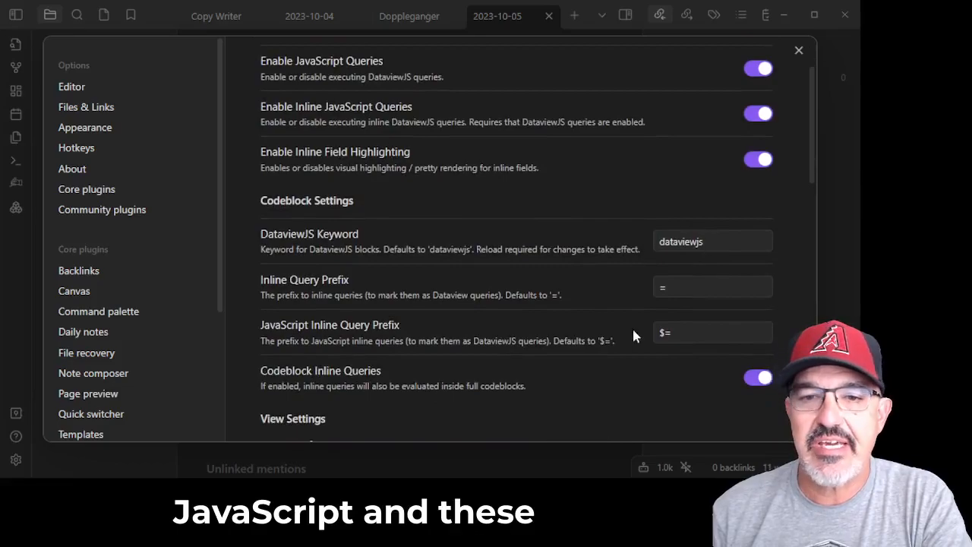
{"action": "scroll", "coordinate": [651, 262], "scroll_direction": "down", "scroll_amount": 4}
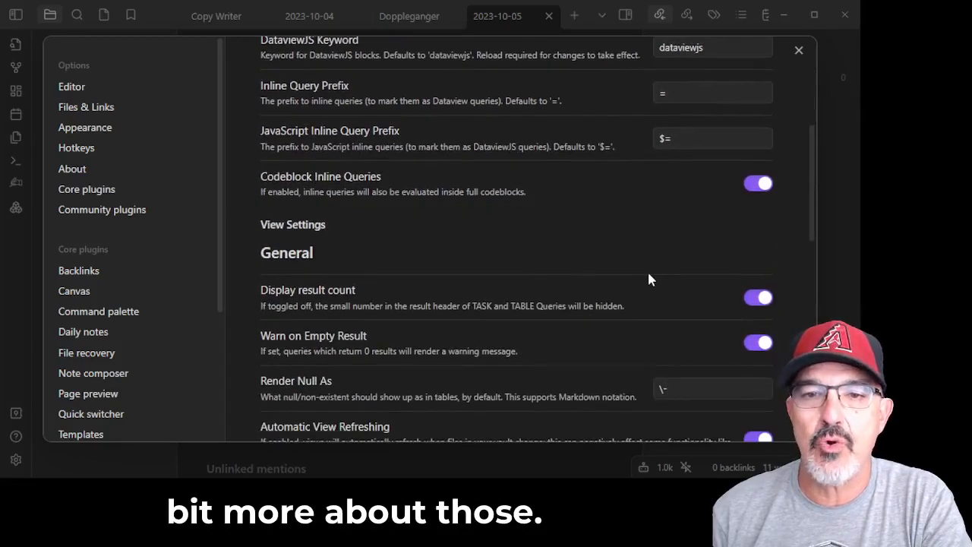
{"action": "scroll", "coordinate": [649, 280], "scroll_direction": "down", "scroll_amount": 2}
{"action": "scroll", "coordinate": [648, 277], "scroll_direction": "down", "scroll_amount": 4}
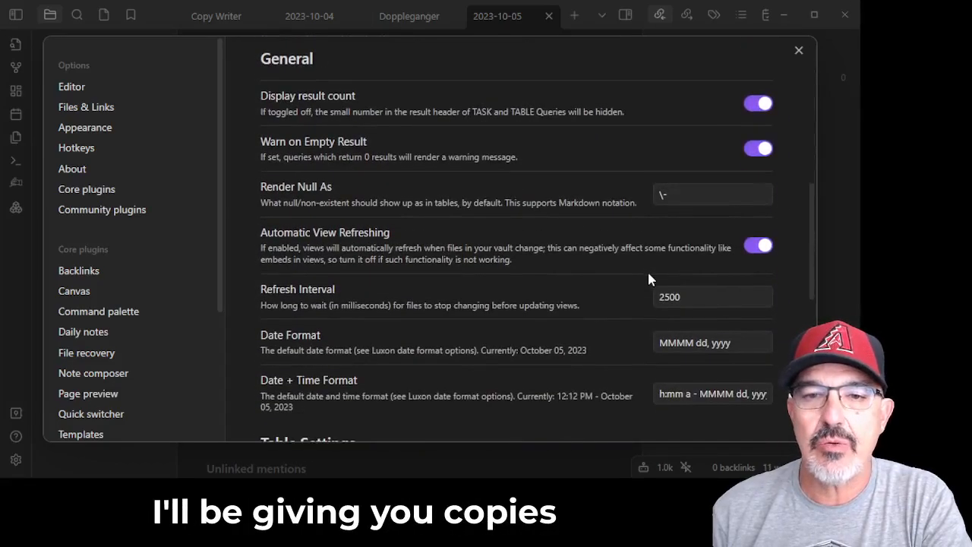
{"action": "scroll", "coordinate": [635, 283], "scroll_direction": "down", "scroll_amount": 5}
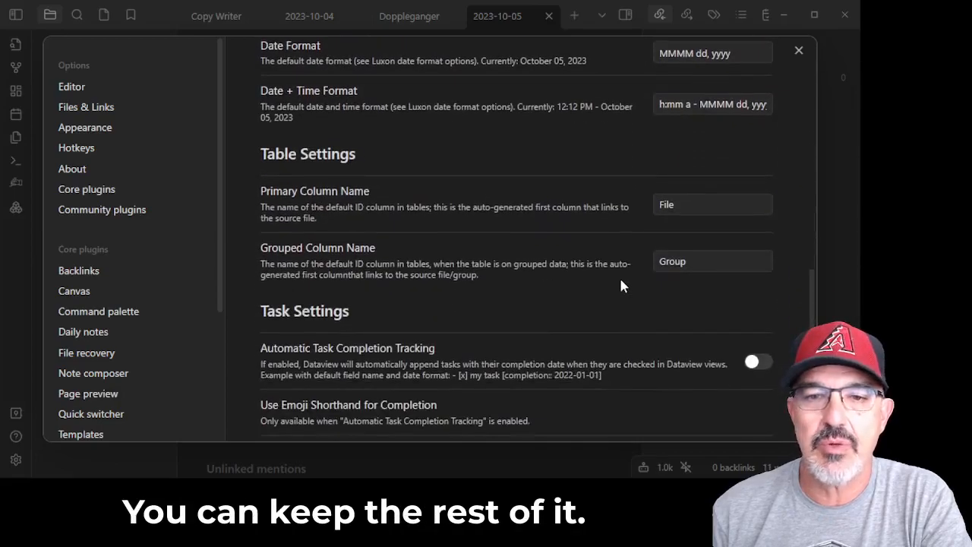
{"action": "scroll", "coordinate": [617, 285], "scroll_direction": "up", "scroll_amount": 10}
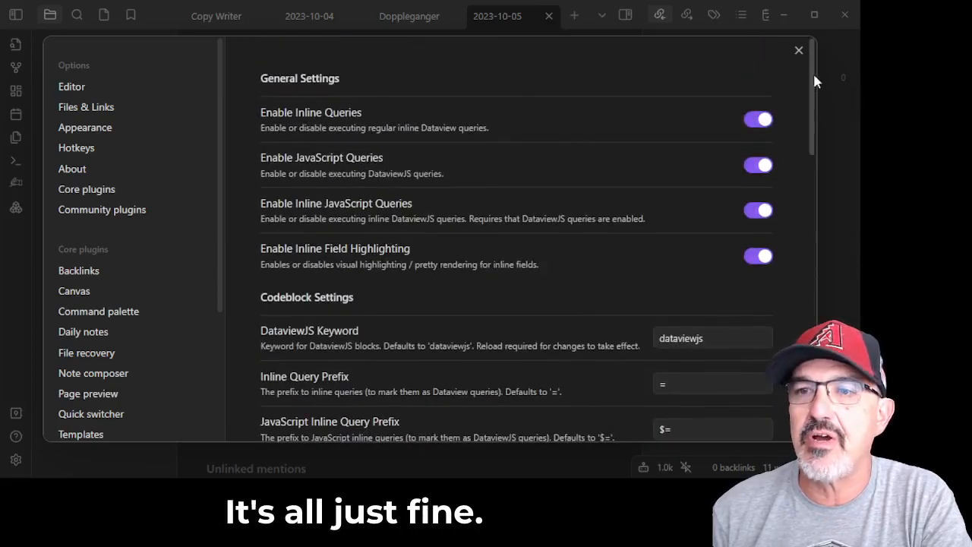
{"action": "left_click", "coordinate": [798, 51]}
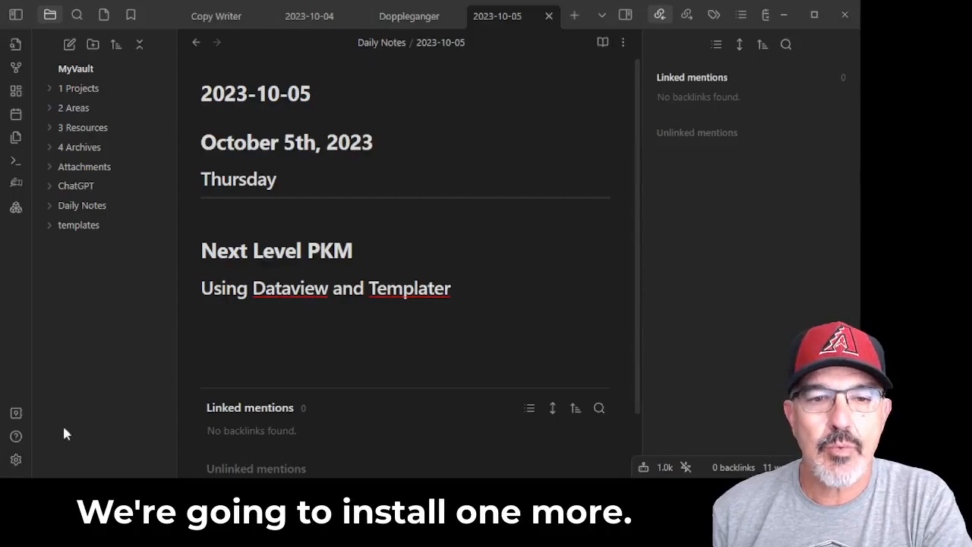
Search the community plugins for "templ", then install and enable Templater
{"action": "left_click", "coordinate": [16, 460]}
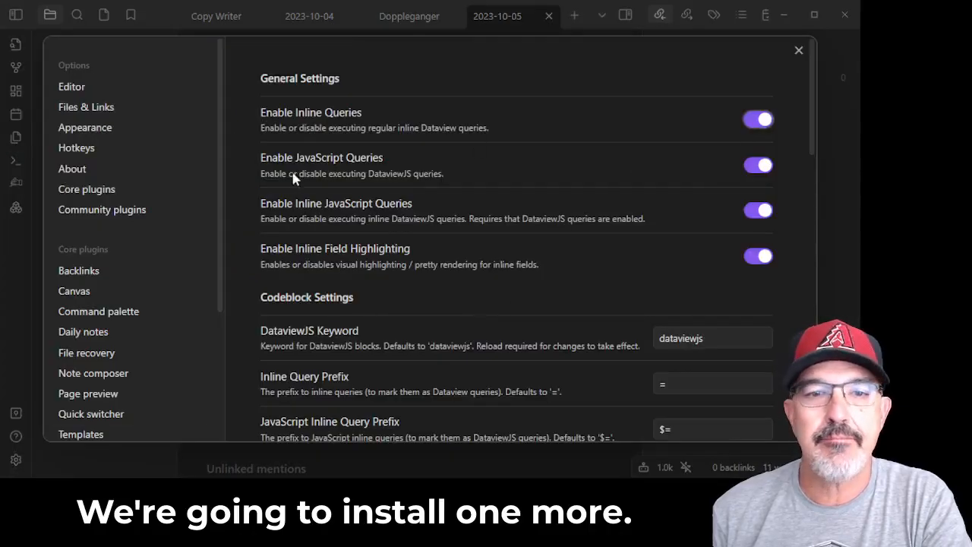
{"action": "left_click", "coordinate": [150, 210]}
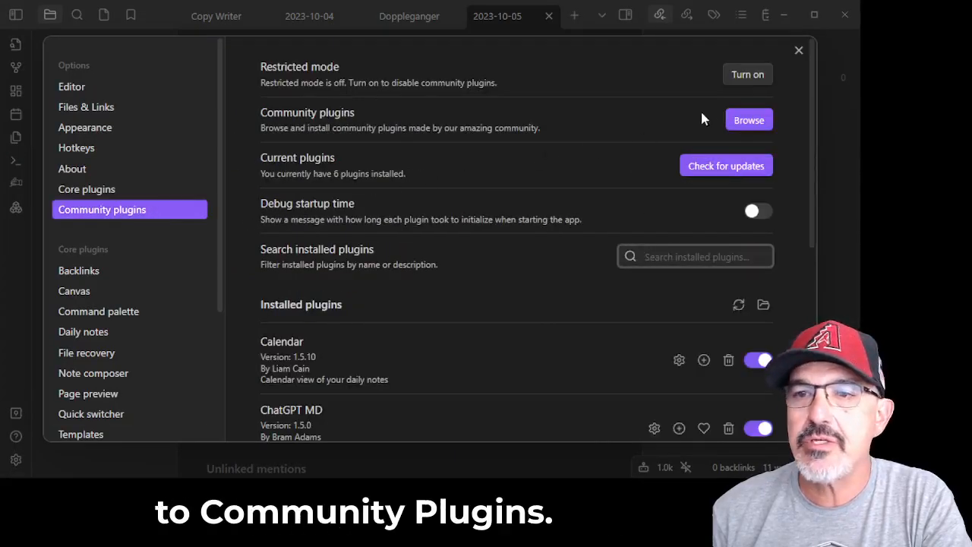
{"action": "left_click", "coordinate": [747, 121]}
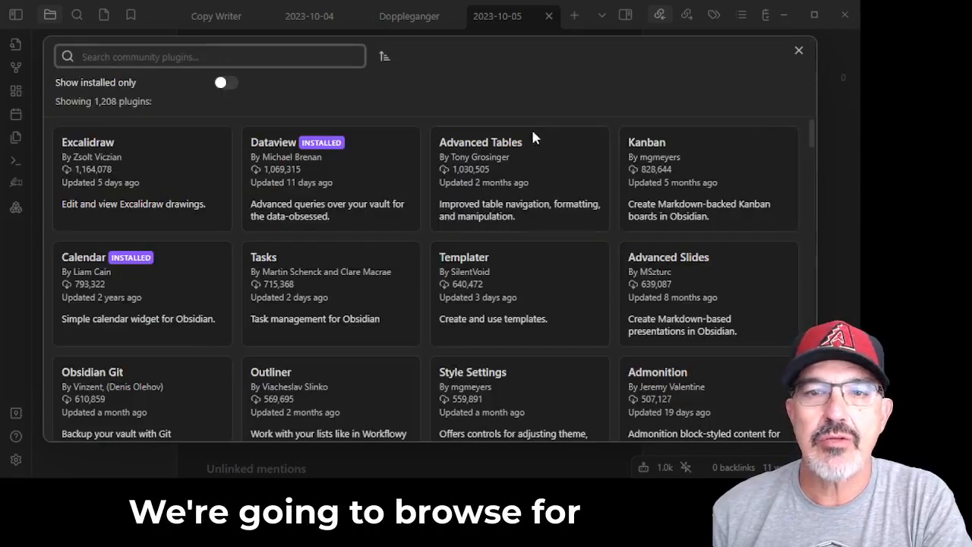
{"action": "type", "text": "te"}
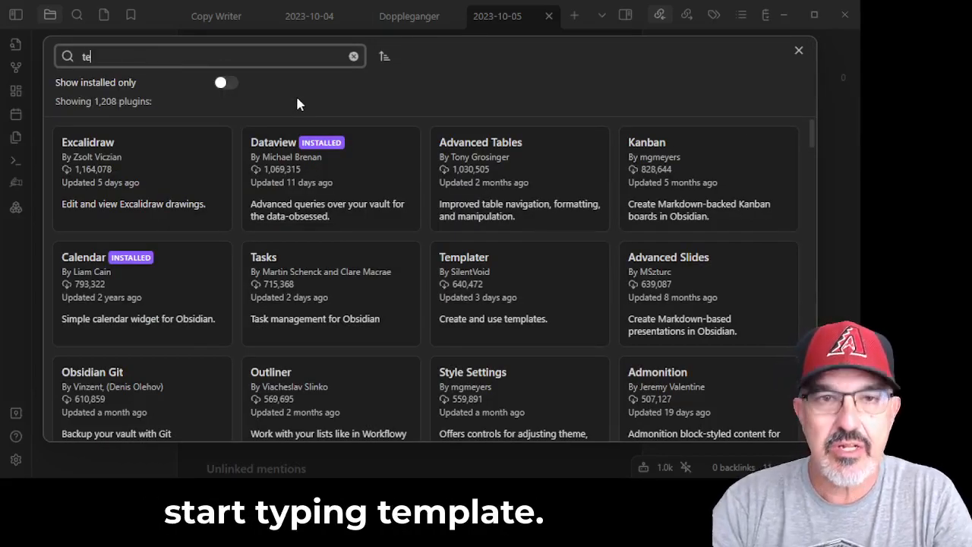
{"action": "type", "text": "mpl"}
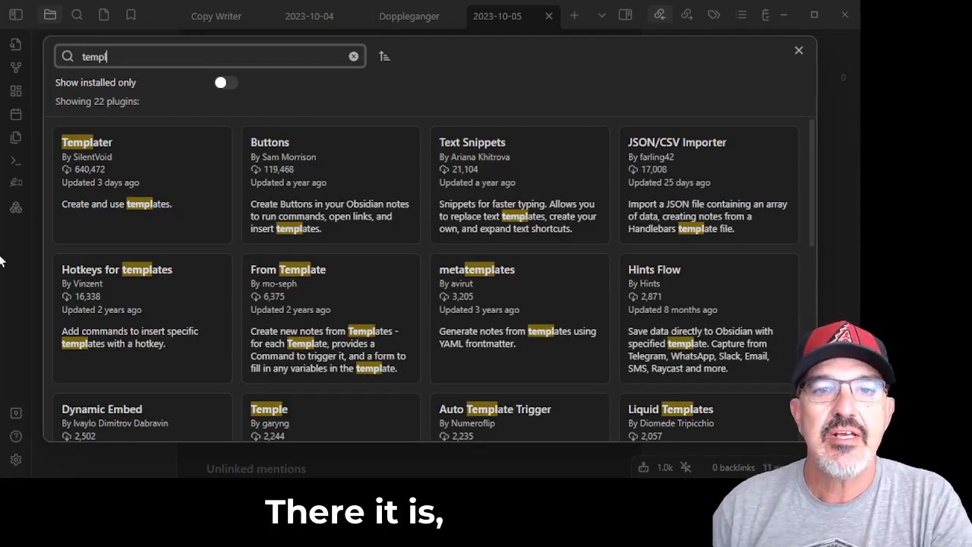
{"action": "left_click", "coordinate": [95, 190]}
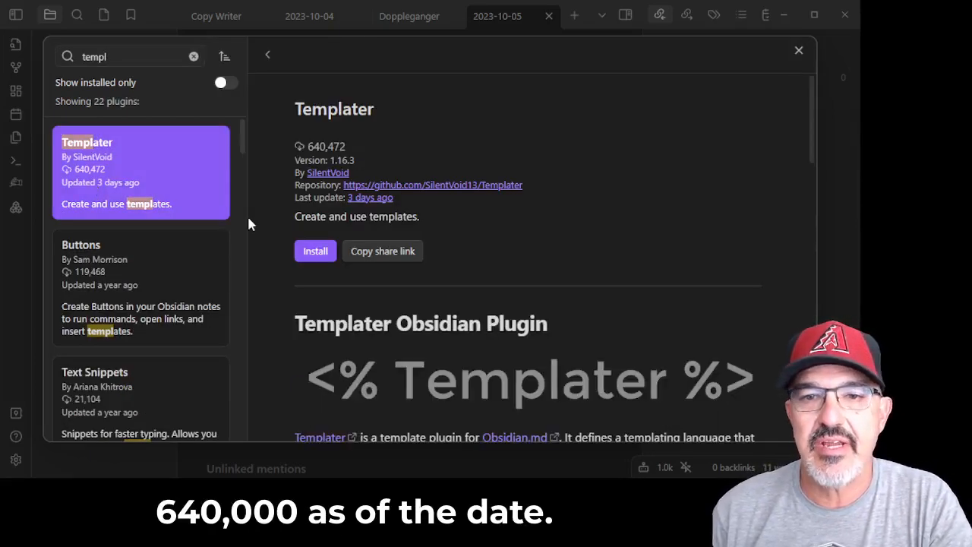
{"action": "left_click", "coordinate": [329, 259]}
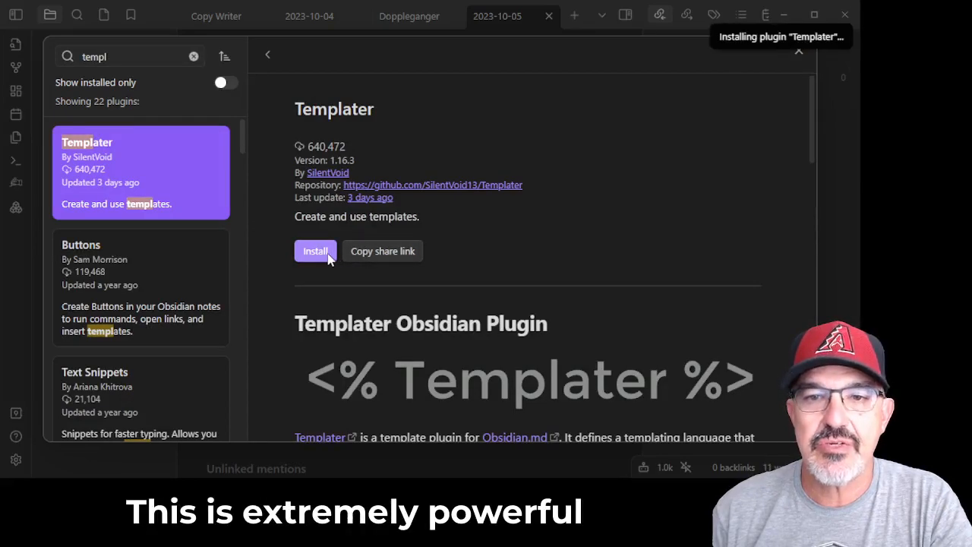
{"action": "left_click", "coordinate": [317, 252]}
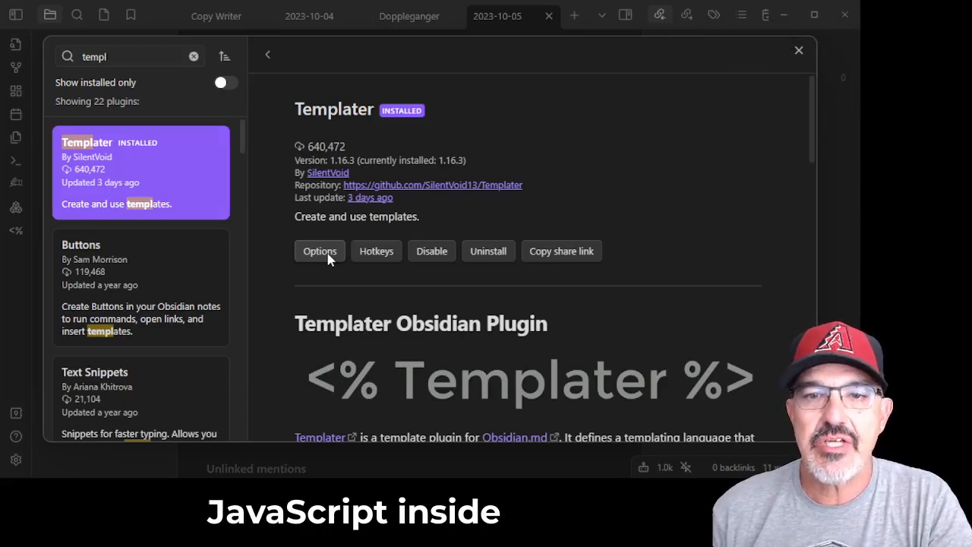
{"action": "left_click", "coordinate": [320, 252]}
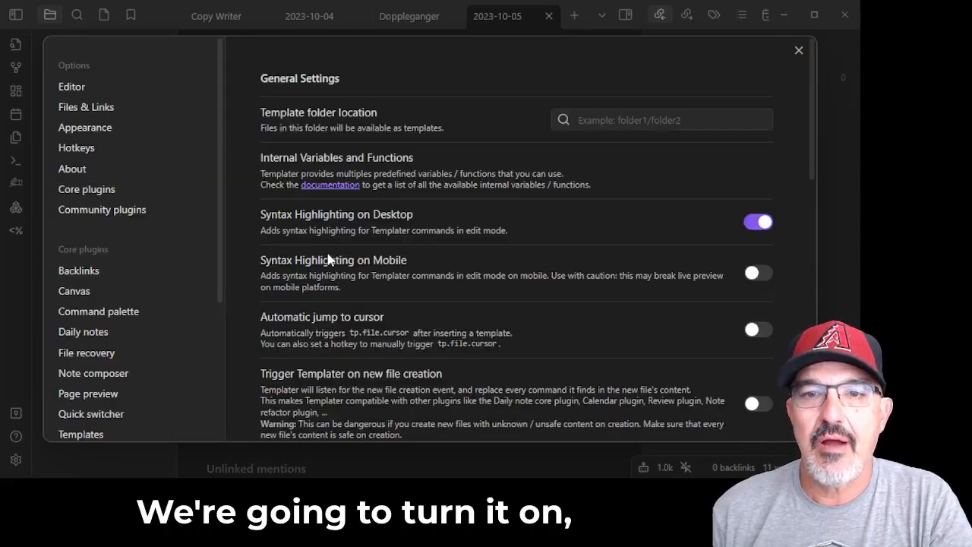
{"action": "left_click", "coordinate": [618, 122]}
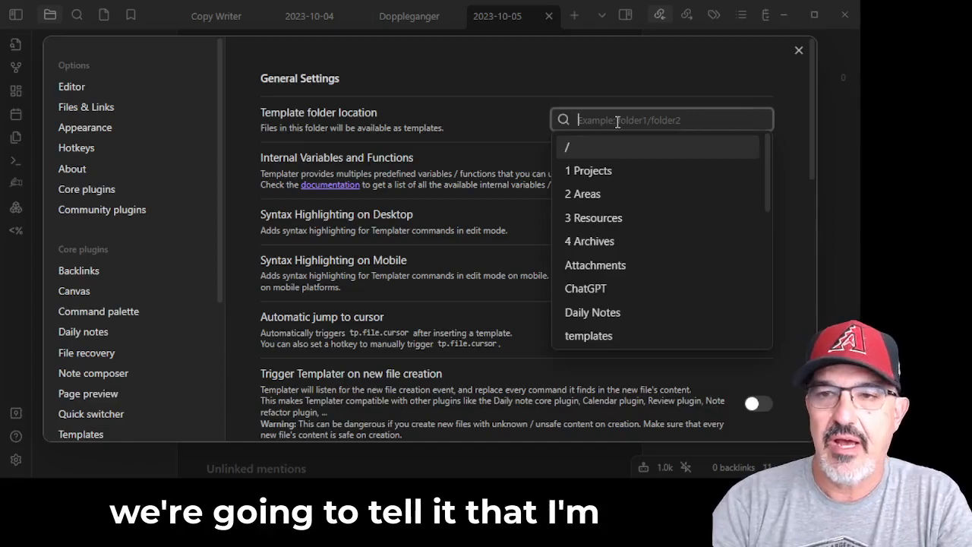
{"action": "left_click", "coordinate": [797, 49]}
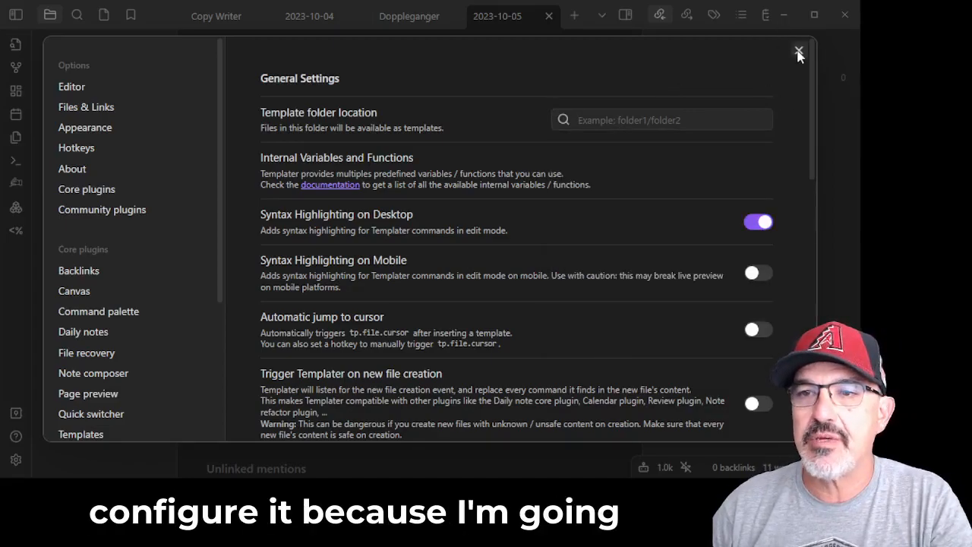
{"action": "left_click", "coordinate": [797, 50]}
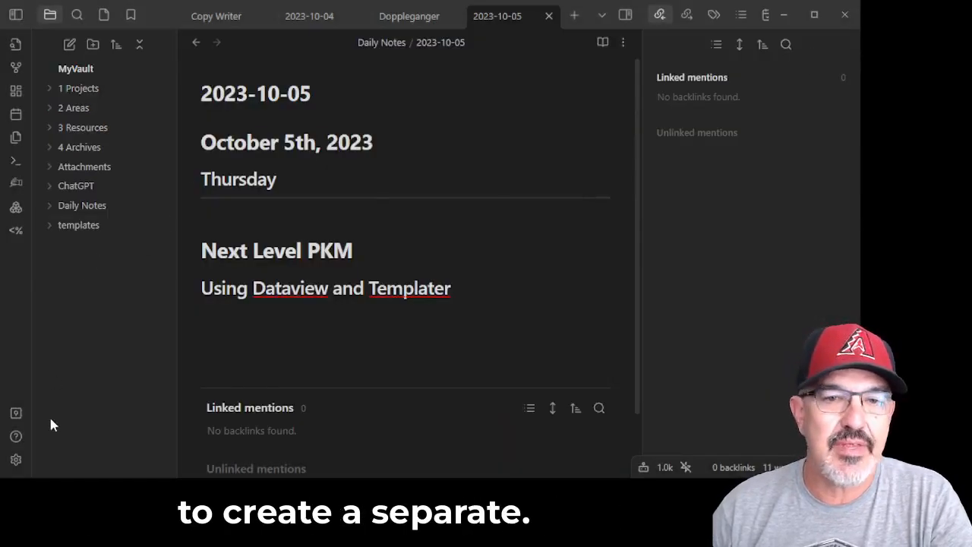
Create a new folder named "templater" at the top level of the vault
{"action": "left_click", "coordinate": [93, 45]}
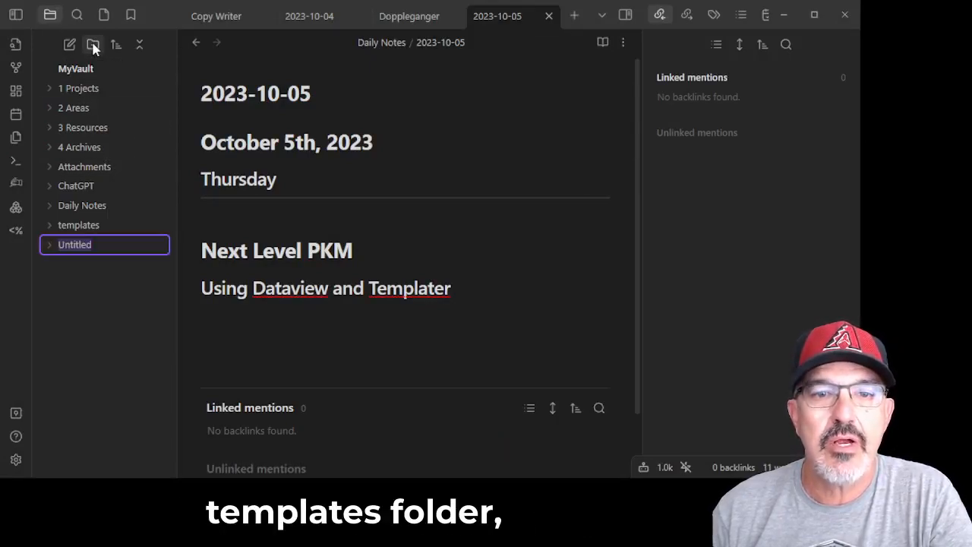
{"action": "type", "text": "templater"}
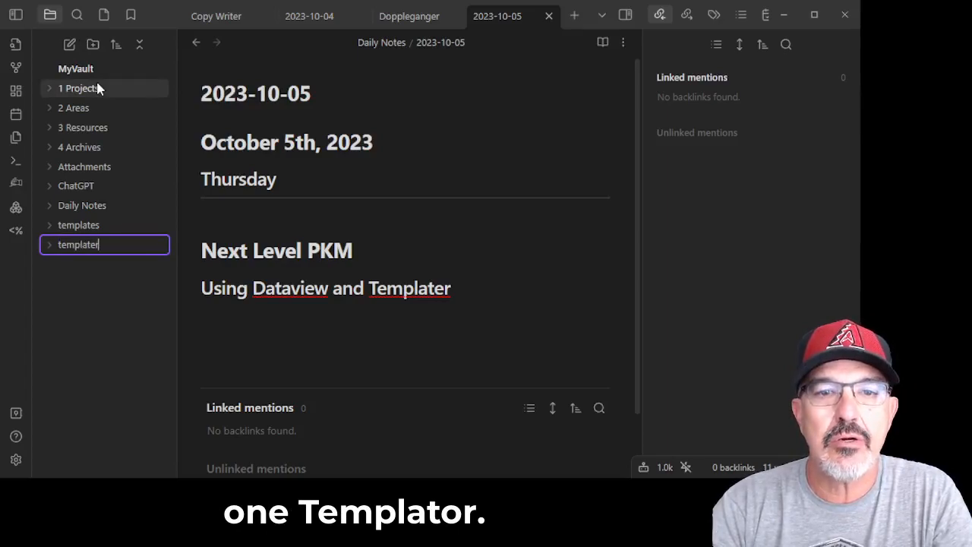
{"action": "key", "text": "Return"}
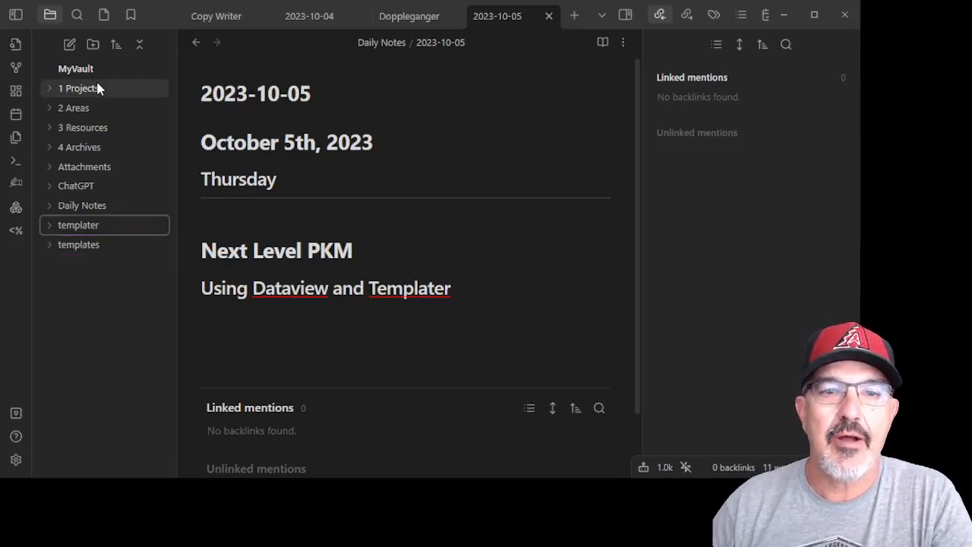
{"action": "left_click", "coordinate": [66, 233]}
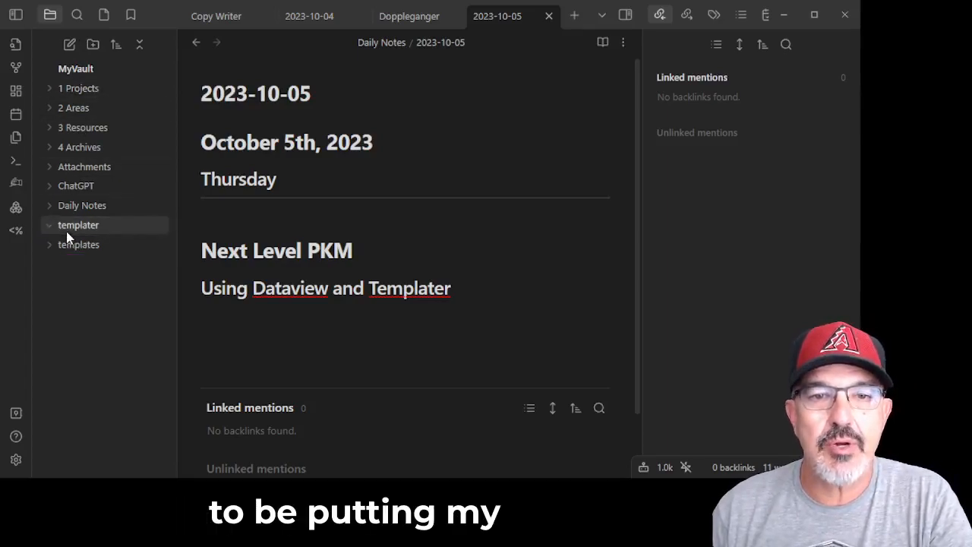
Set Templater's template folder location to the "templater" folder
{"action": "left_click", "coordinate": [15, 459]}
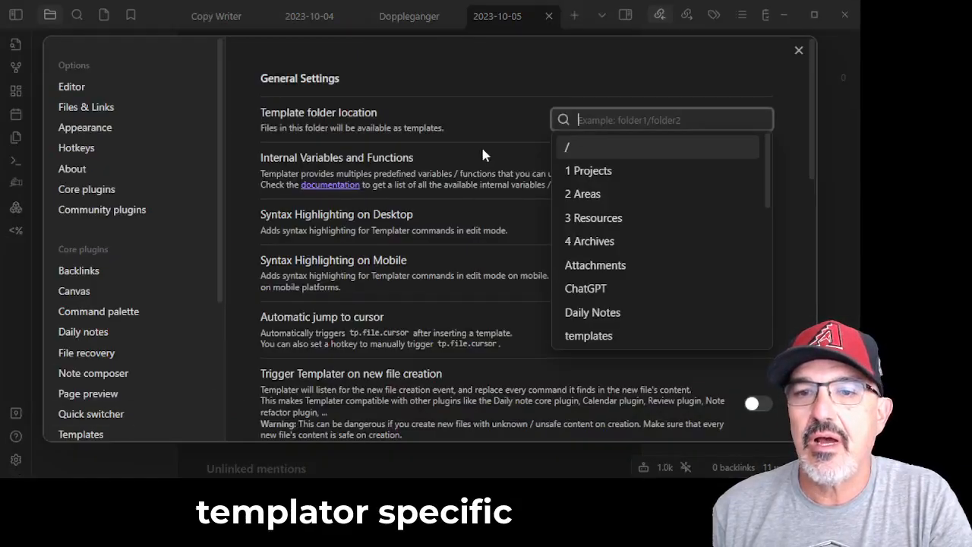
{"action": "left_click", "coordinate": [485, 154]}
{"action": "left_click", "coordinate": [578, 119]}
{"action": "scroll", "coordinate": [600, 195], "scroll_direction": "down", "scroll_amount": 3}
{"action": "scroll", "coordinate": [600, 195], "scroll_direction": "up", "scroll_amount": 2}
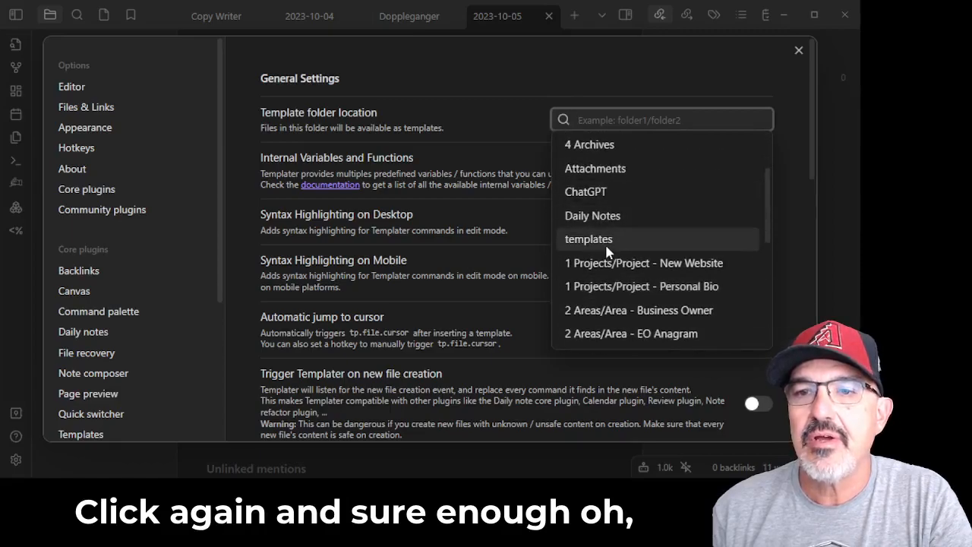
{"action": "scroll", "coordinate": [553, 199], "scroll_direction": "up", "scroll_amount": 2}
{"action": "scroll", "coordinate": [553, 199], "scroll_direction": "down", "scroll_amount": 5}
{"action": "scroll", "coordinate": [553, 202], "scroll_direction": "down", "scroll_amount": 1}
{"action": "scroll", "coordinate": [553, 202], "scroll_direction": "up", "scroll_amount": 5}
{"action": "type", "text": "teamp"}
{"action": "key", "text": "BackSpace"}
{"action": "key", "text": "BackSpace"}
{"action": "key", "text": "BackSpace"}
{"action": "type", "text": "mplater"}
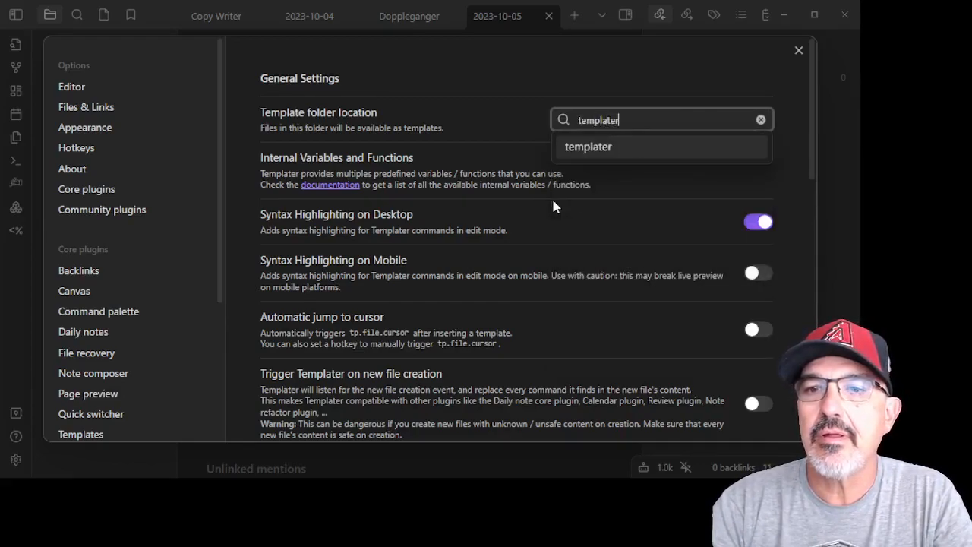
{"action": "left_click", "coordinate": [591, 148]}
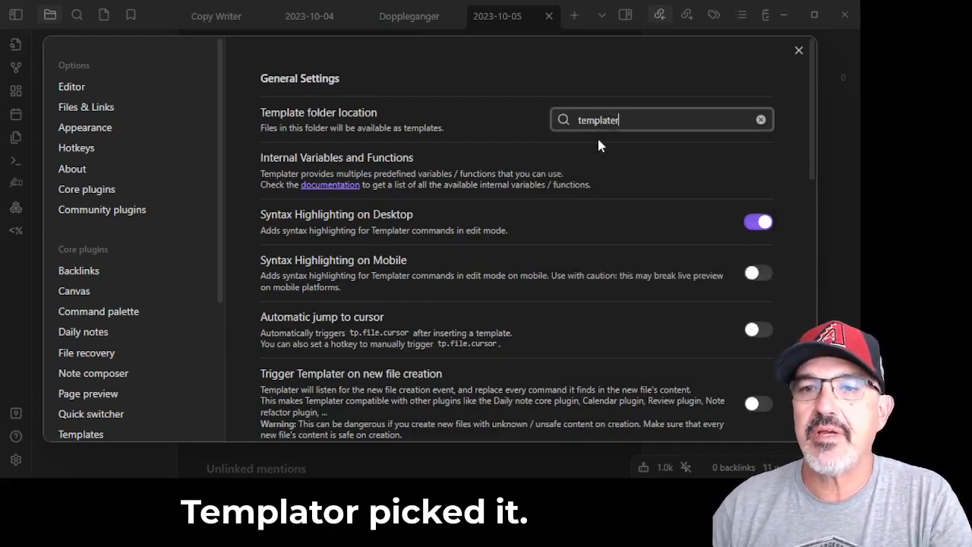
Turn on triggering Templater on new file creation in Templater's settings
{"action": "left_click", "coordinate": [599, 152]}
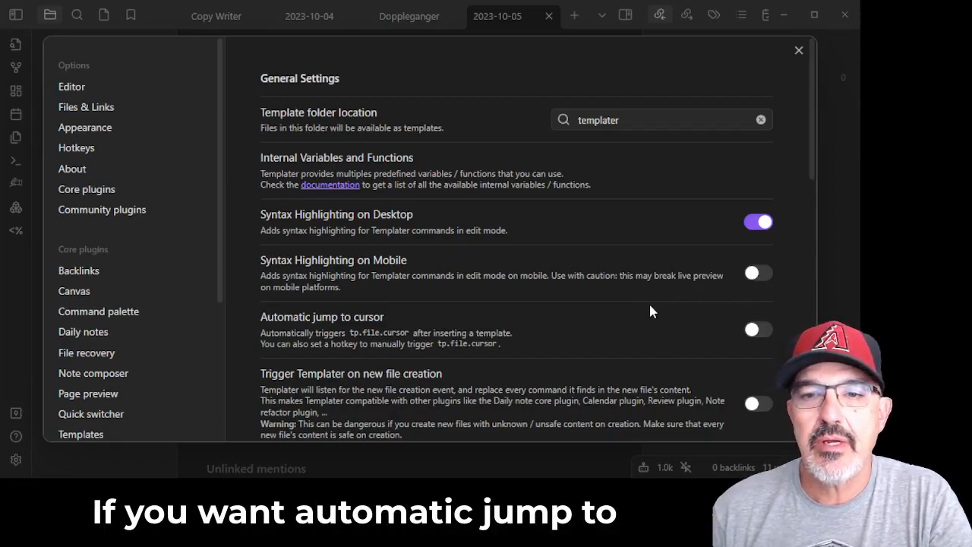
{"action": "scroll", "coordinate": [649, 302], "scroll_direction": "down", "scroll_amount": 2}
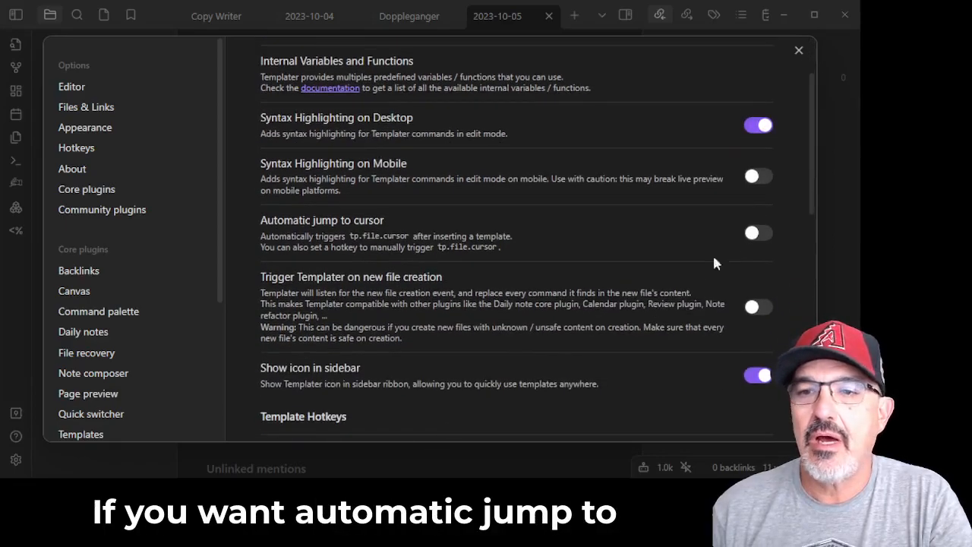
{"action": "left_click", "coordinate": [761, 308]}
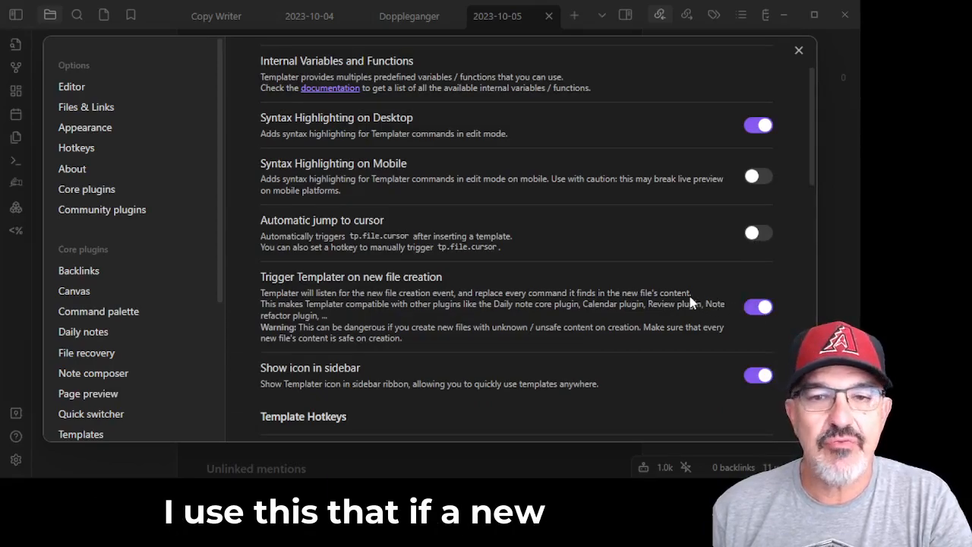
Review Templater's remaining options, including template hotkeys, folder templates and startup templates, and close the settings
{"action": "scroll", "coordinate": [690, 301], "scroll_direction": "down", "scroll_amount": 3}
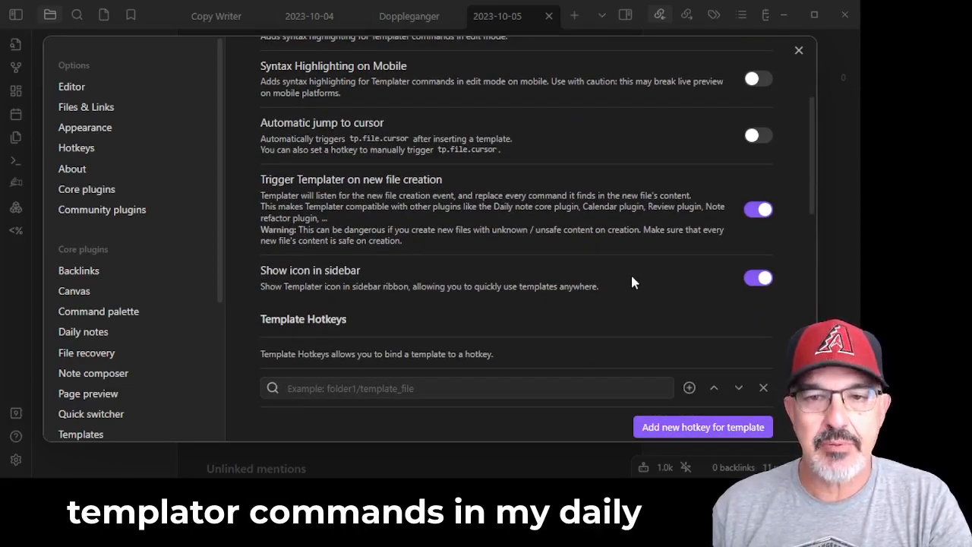
{"action": "scroll", "coordinate": [632, 277], "scroll_direction": "down", "scroll_amount": 1}
{"action": "scroll", "coordinate": [632, 276], "scroll_direction": "down", "scroll_amount": 5}
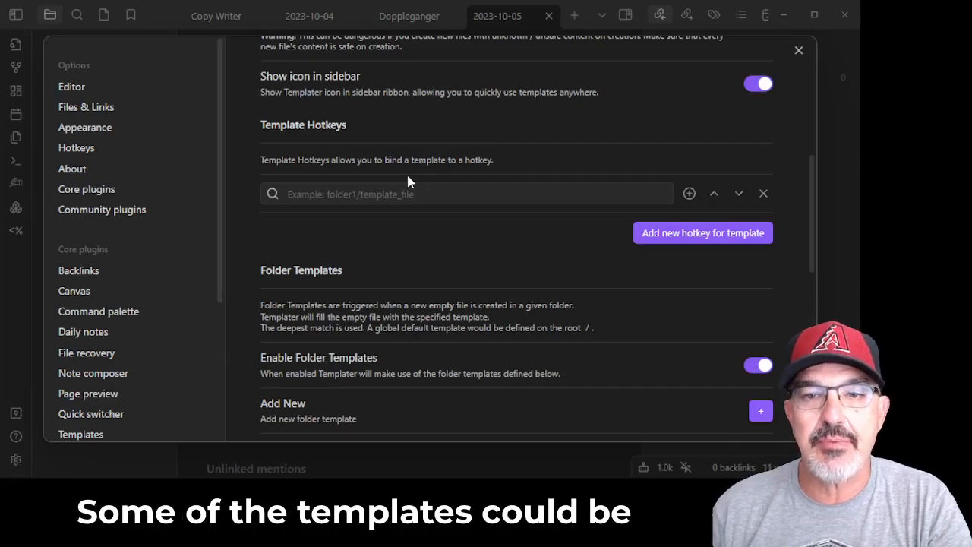
{"action": "scroll", "coordinate": [408, 181], "scroll_direction": "down", "scroll_amount": 7}
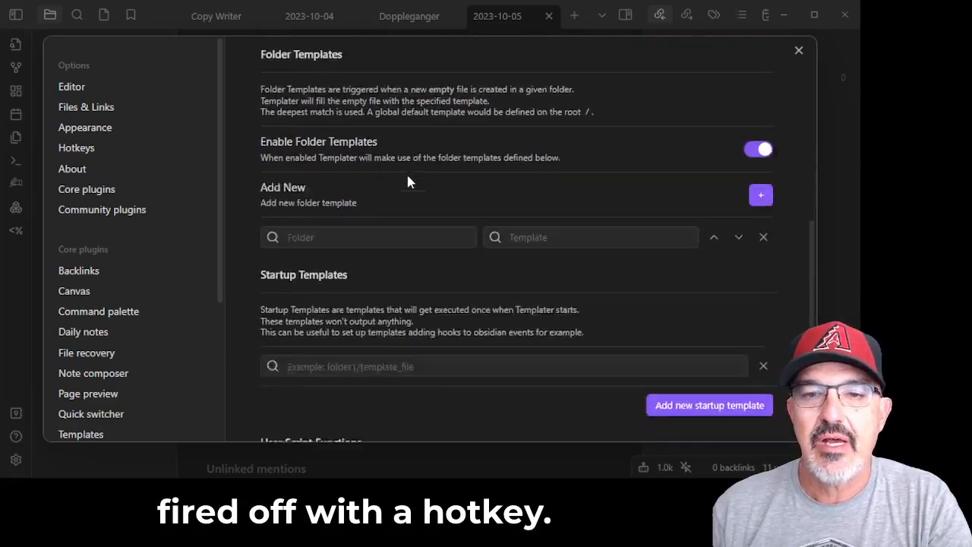
{"action": "scroll", "coordinate": [408, 181], "scroll_direction": "up", "scroll_amount": 10}
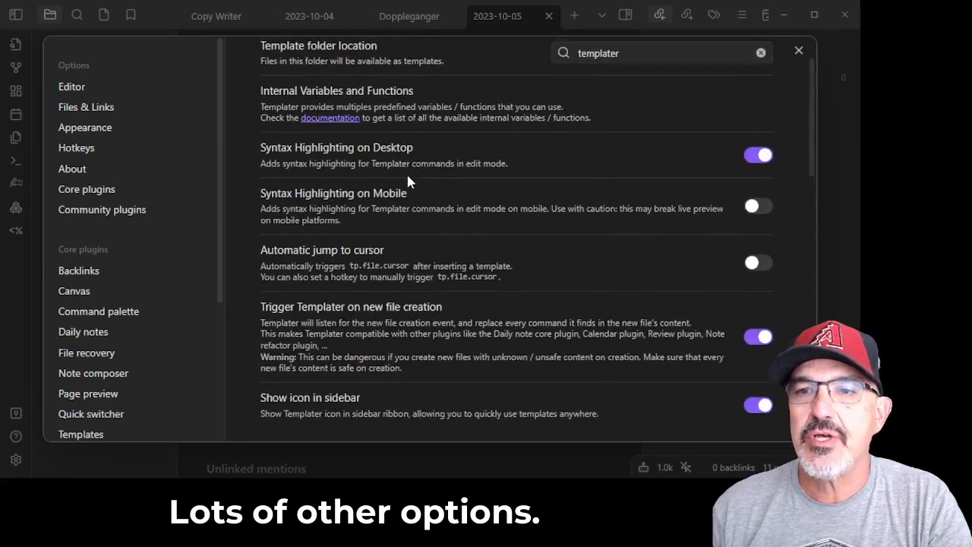
{"action": "left_click", "coordinate": [798, 52]}
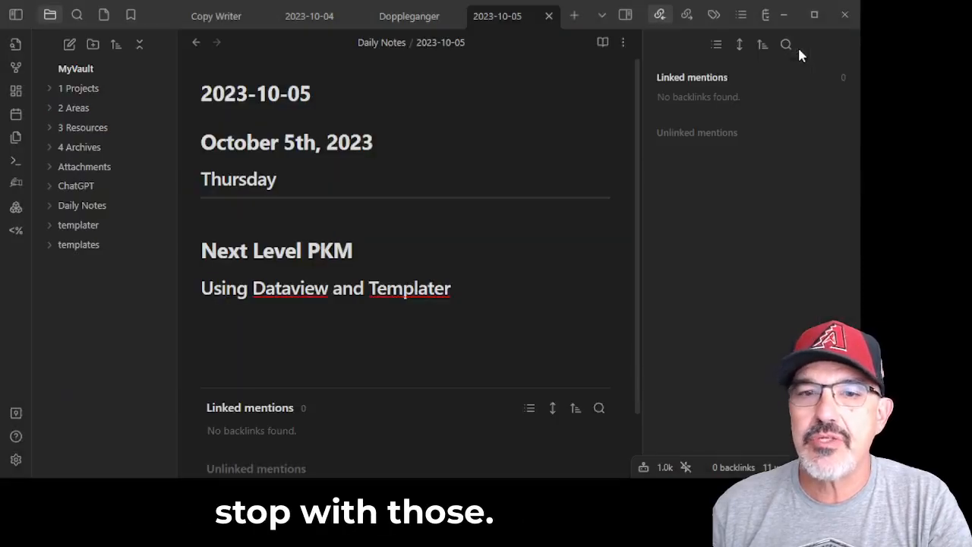
Create a new note titled "Project Plan TMPL" inside the "templater" folder
{"action": "left_click", "coordinate": [302, 339]}
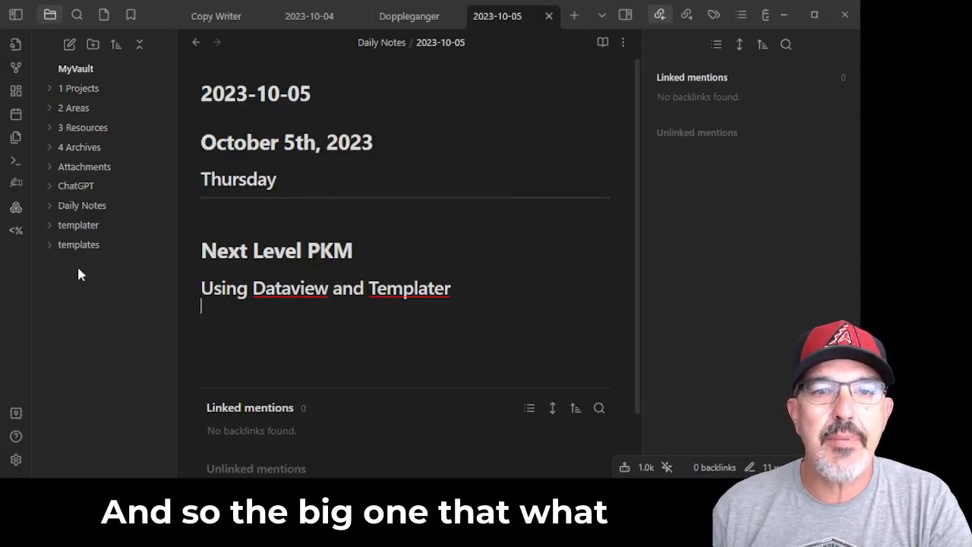
{"action": "left_click", "coordinate": [53, 227]}
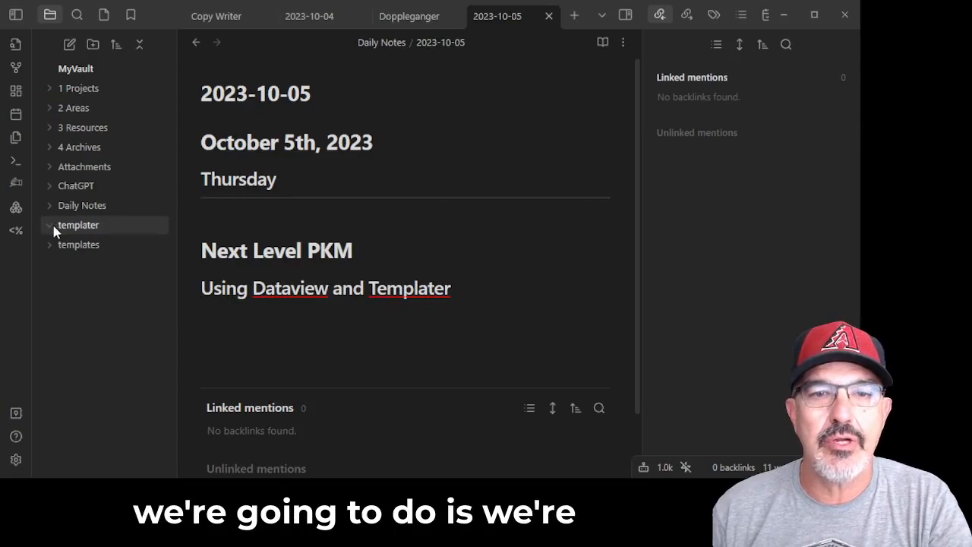
{"action": "right_click", "coordinate": [54, 228]}
{"action": "left_click", "coordinate": [61, 241]}
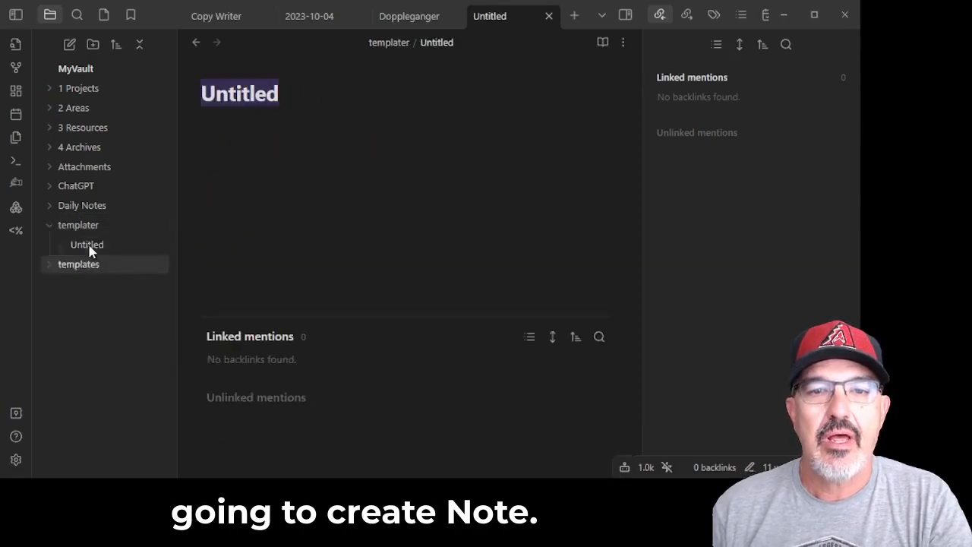
{"action": "type", "text": "Proj"}
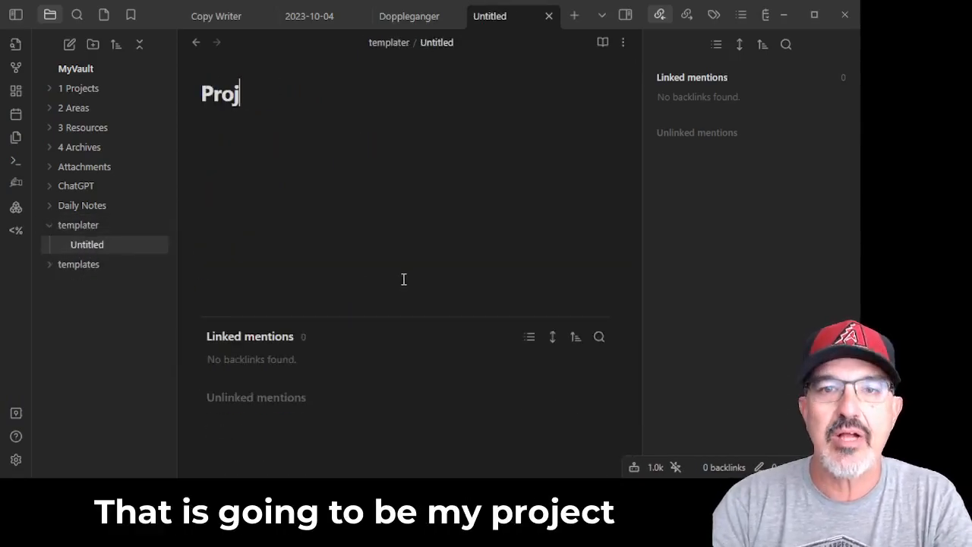
{"action": "type", "text": "e"}
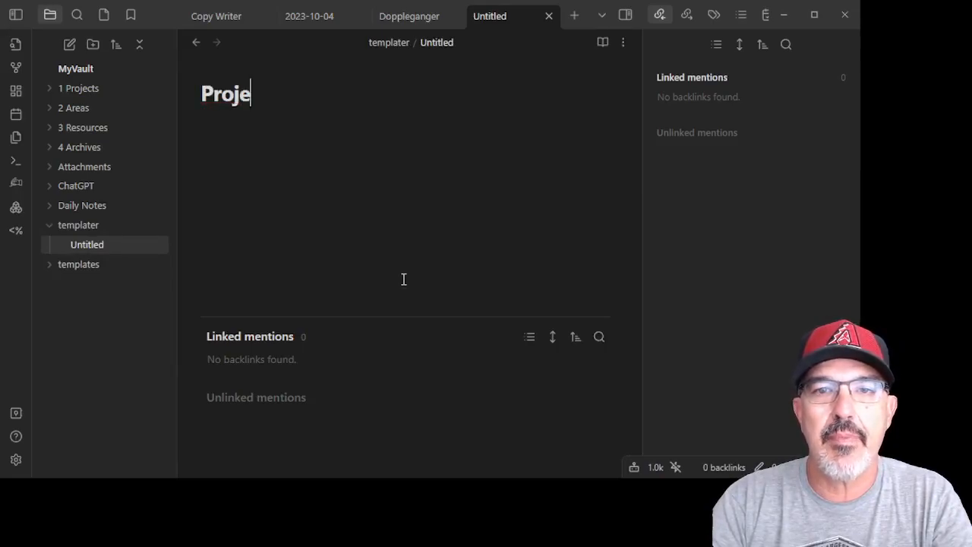
{"action": "type", "text": "ct Plan TMPL"}
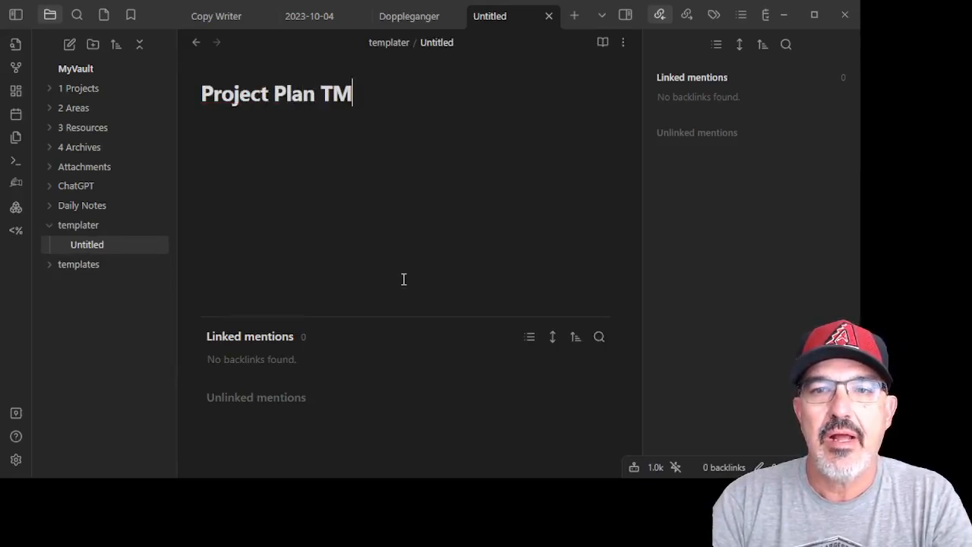
{"action": "key", "text": "Return"}
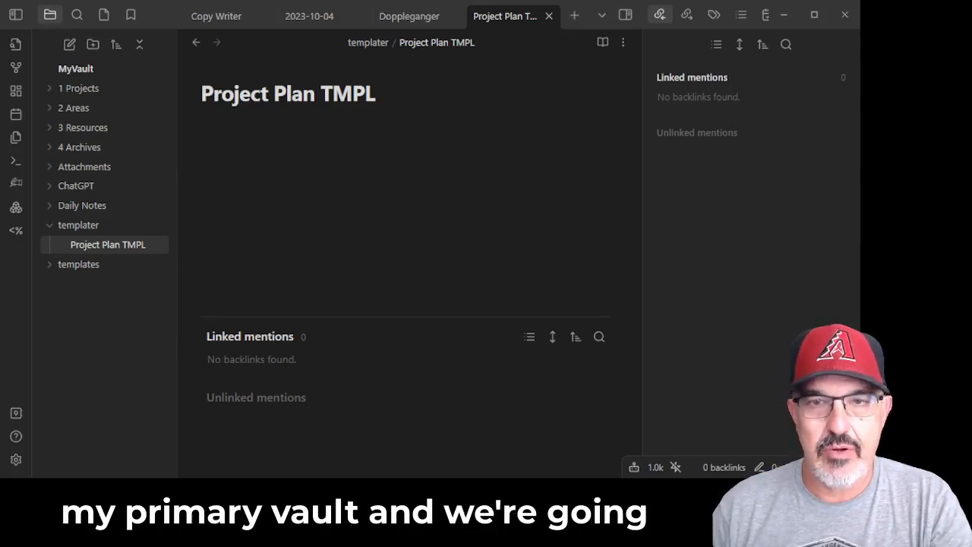
Paste the copied project plan template, with its YAML properties, section headings and Files query, into the "Project Plan TMPL" note
{"action": "key", "text": "ctrl+v"}
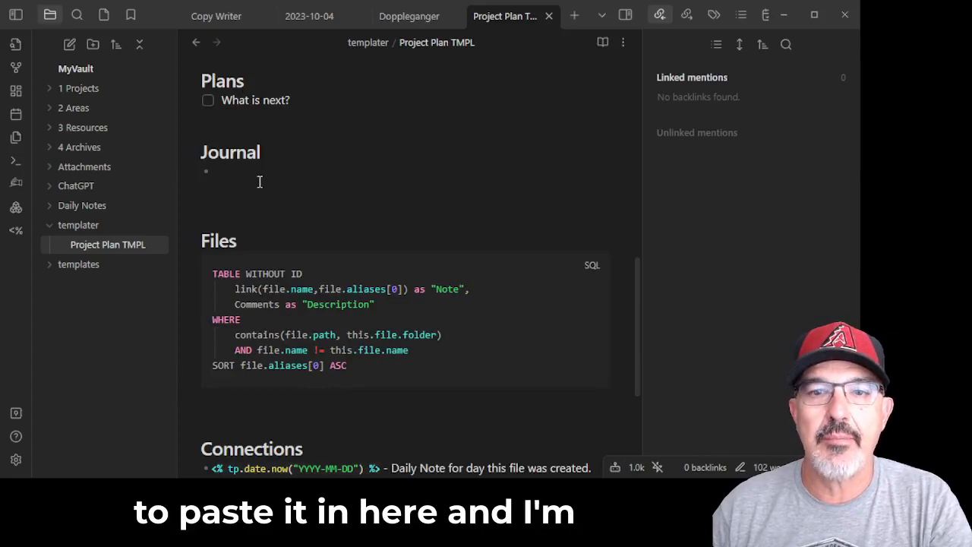
{"action": "scroll", "coordinate": [265, 186], "scroll_direction": "up", "scroll_amount": 4}
{"action": "scroll", "coordinate": [265, 186], "scroll_direction": "up", "scroll_amount": 4}
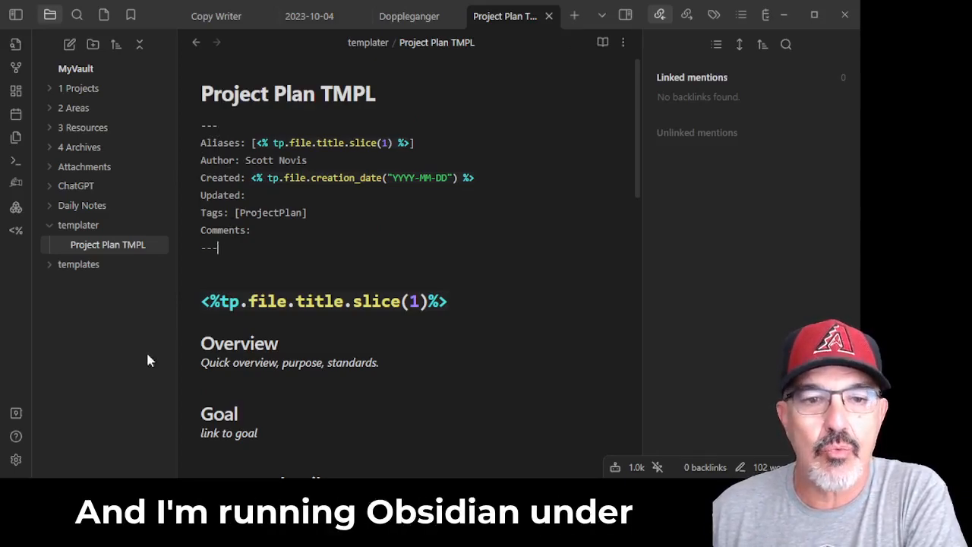
Check in the editor settings how properties are displayed in documents, and close the settings
{"action": "left_click", "coordinate": [15, 460]}
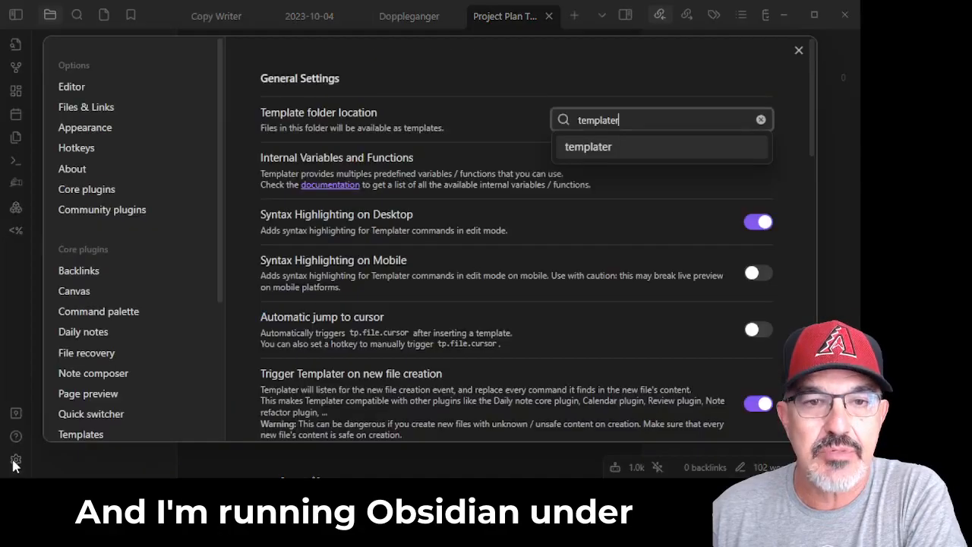
{"action": "left_click", "coordinate": [72, 88]}
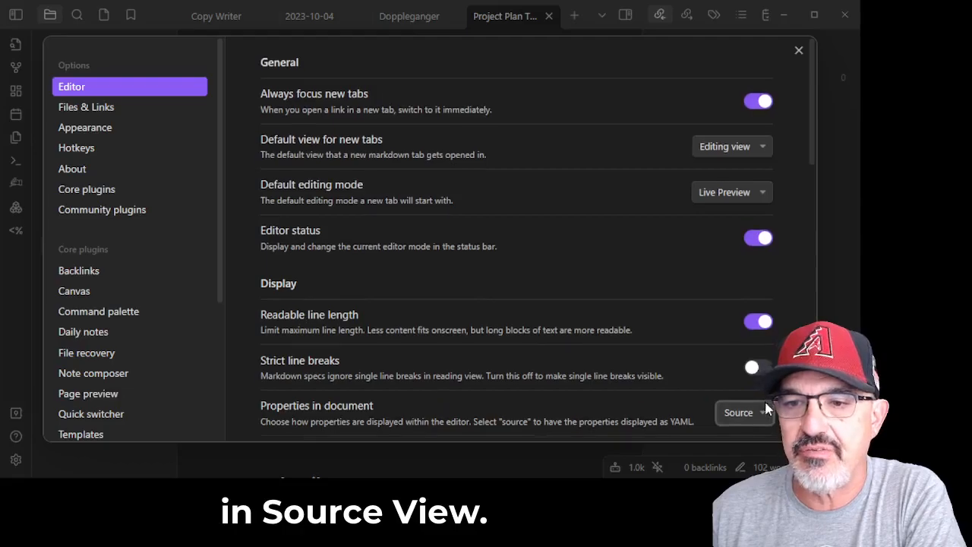
{"action": "scroll", "coordinate": [764, 398], "scroll_direction": "down", "scroll_amount": 2}
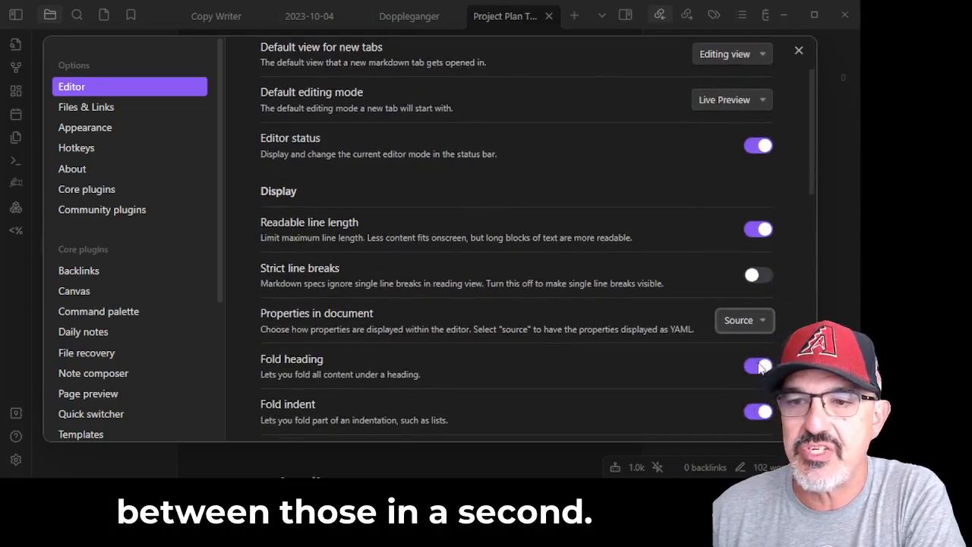
{"action": "left_click", "coordinate": [799, 51]}
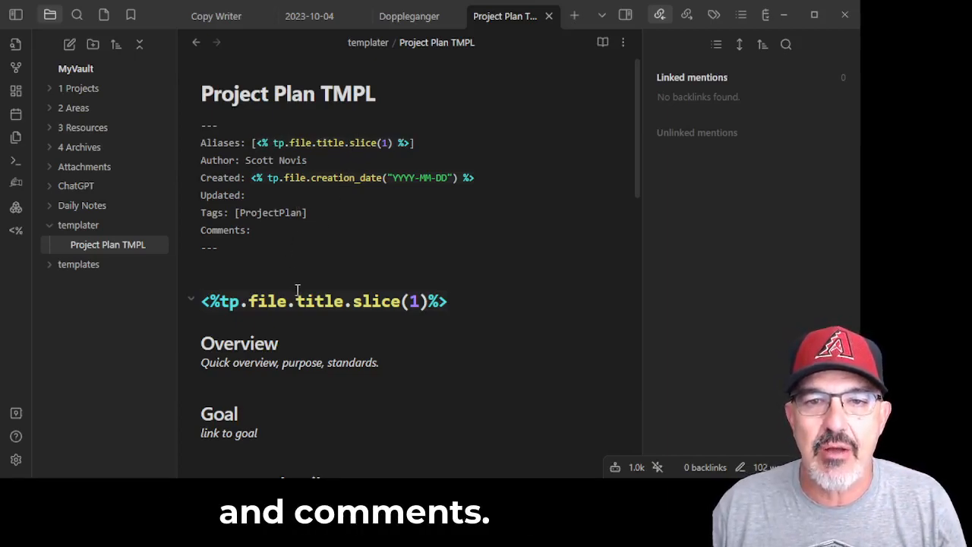
Examine the project plan template from its title command through the section headings, the Files query code and the Connections entry
{"action": "scroll", "coordinate": [297, 289], "scroll_direction": "down", "scroll_amount": 2}
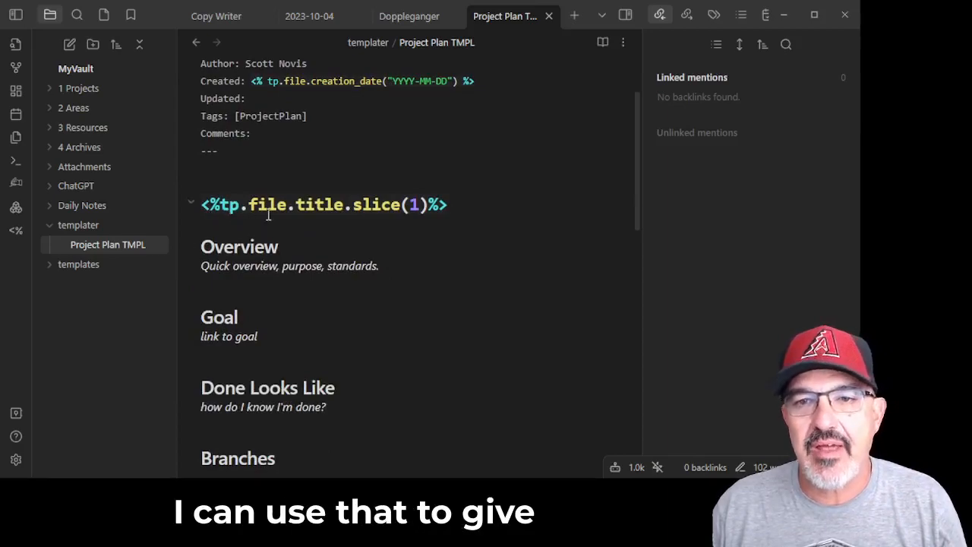
{"action": "scroll", "coordinate": [422, 207], "scroll_direction": "down", "scroll_amount": 10}
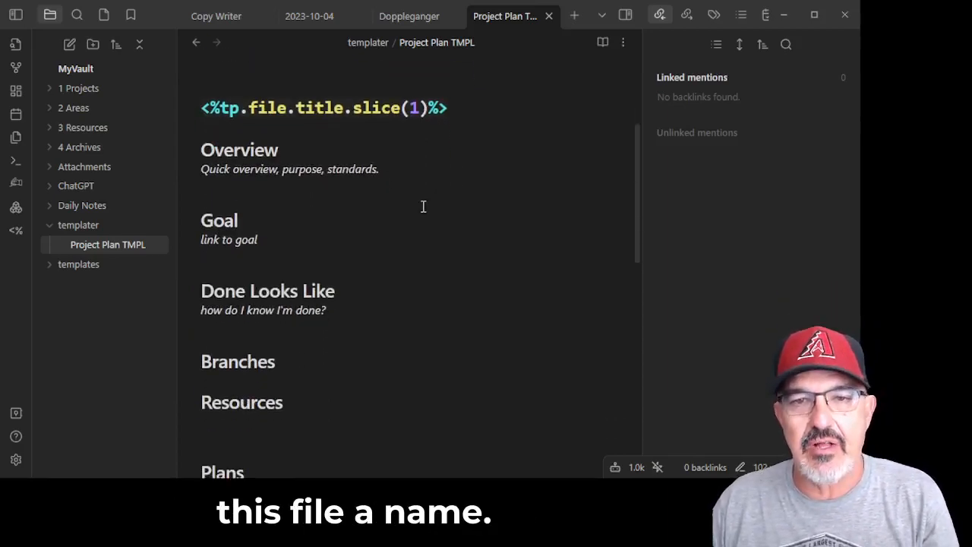
{"action": "scroll", "coordinate": [420, 208], "scroll_direction": "down", "scroll_amount": 3}
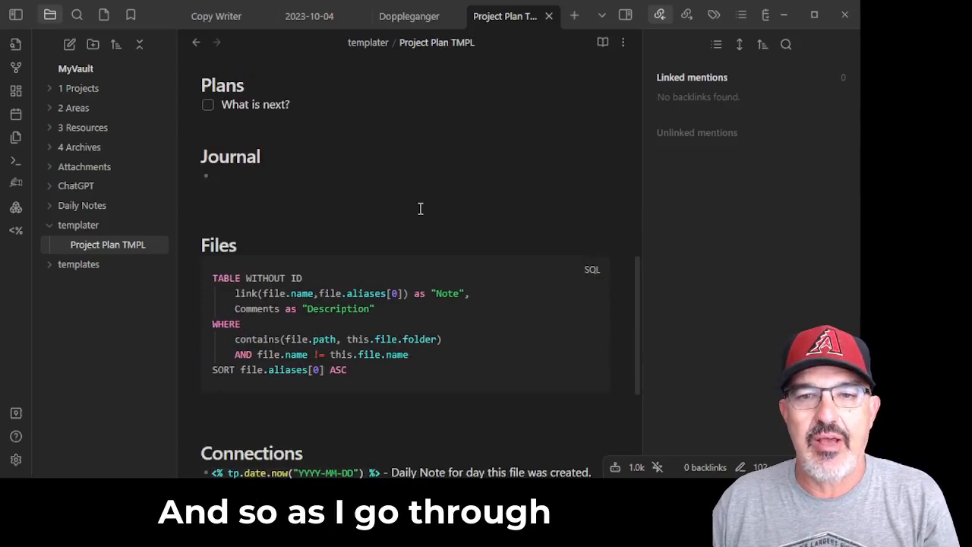
{"action": "left_click", "coordinate": [281, 167]}
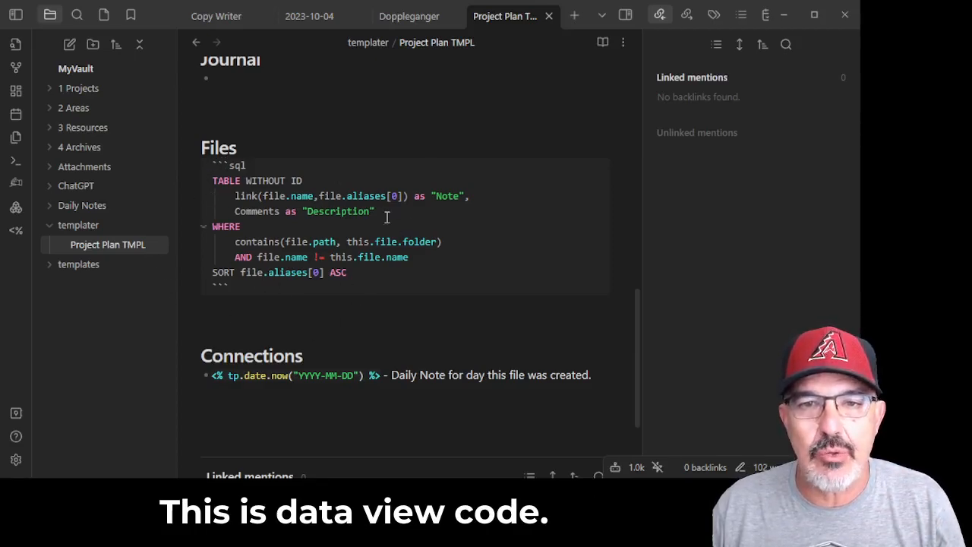
{"action": "left_click", "coordinate": [333, 316]}
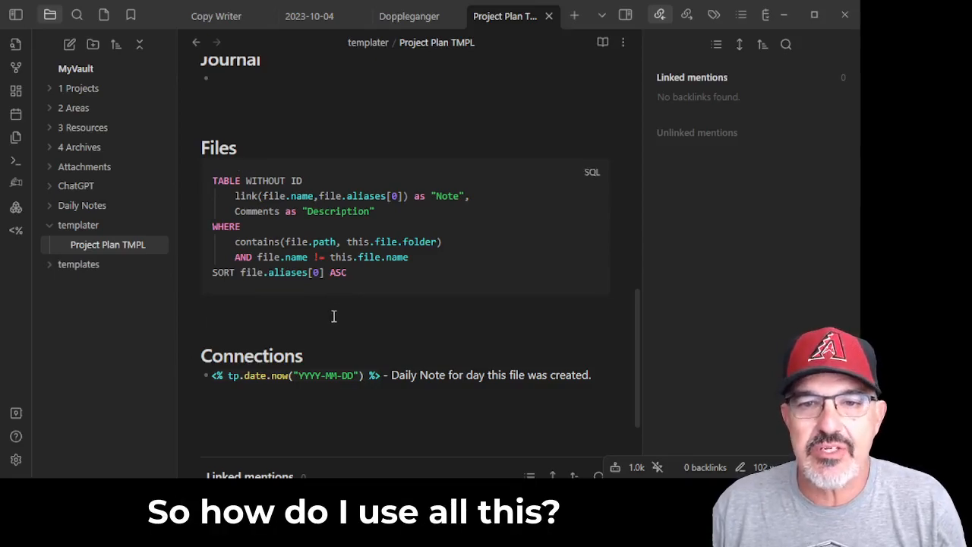
{"action": "scroll", "coordinate": [332, 314], "scroll_direction": "down", "scroll_amount": 3}
{"action": "scroll", "coordinate": [332, 314], "scroll_direction": "up", "scroll_amount": 10}
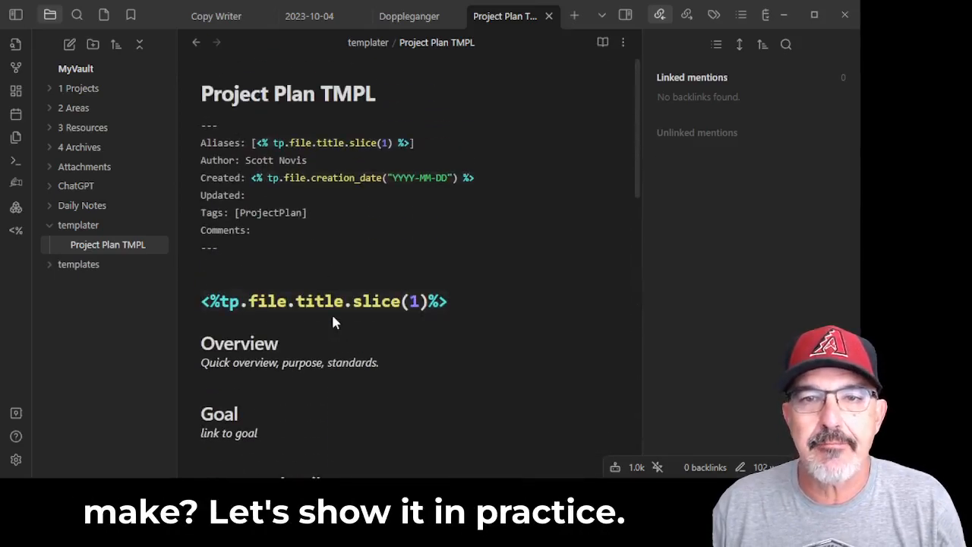
Create a folder named "Project - Show Template" and move it into the "1 Projects" folder
{"action": "left_click", "coordinate": [106, 90]}
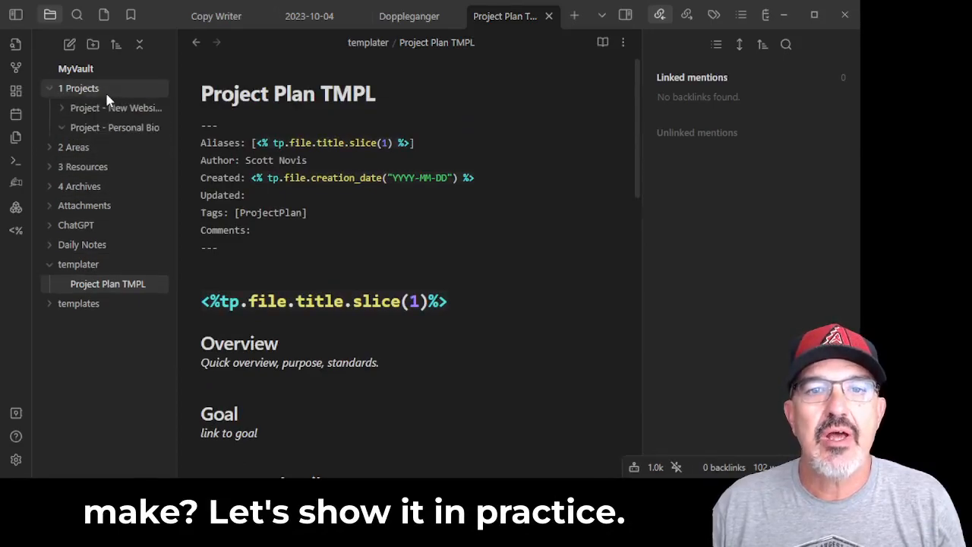
{"action": "left_click", "coordinate": [92, 45]}
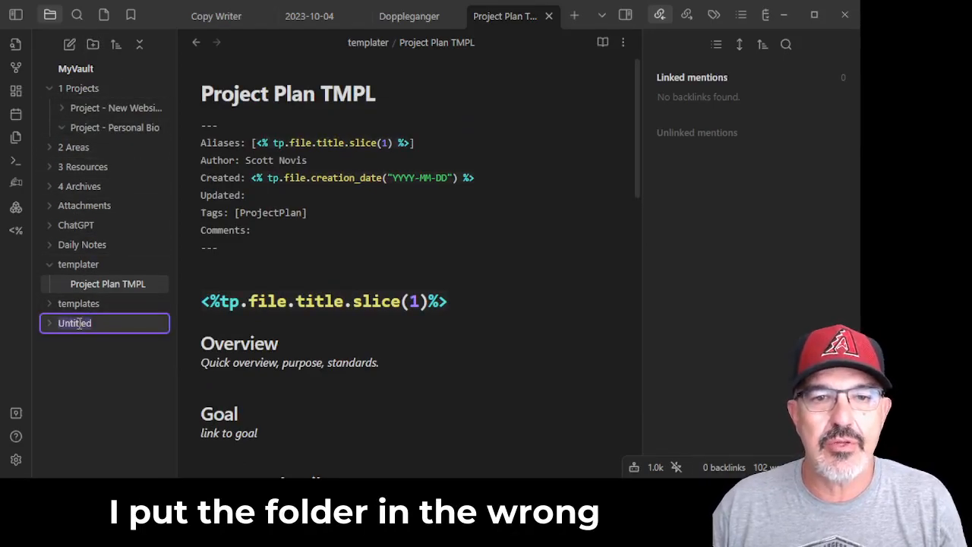
{"action": "type", "text": "Project - "}
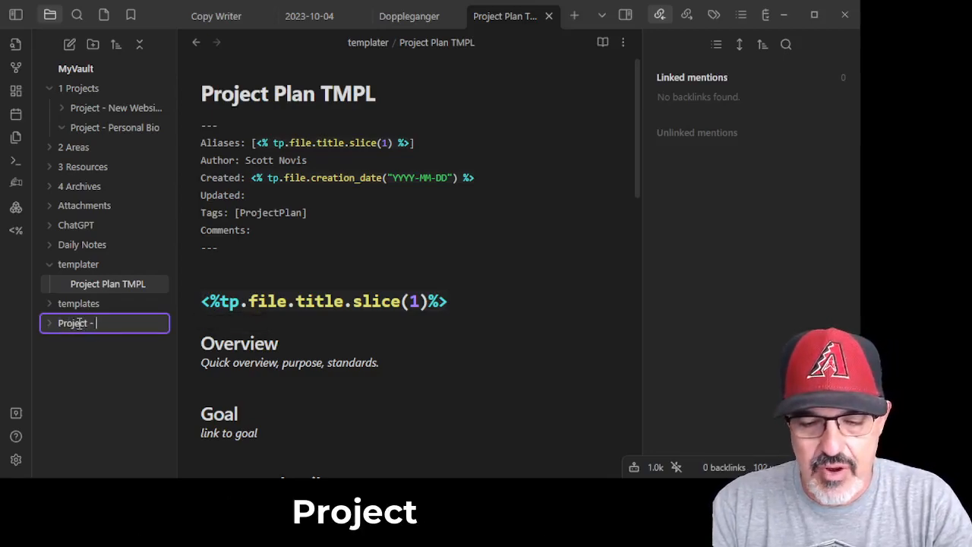
{"action": "type", "text": "Show Template"}
{"action": "key", "text": "Return"}
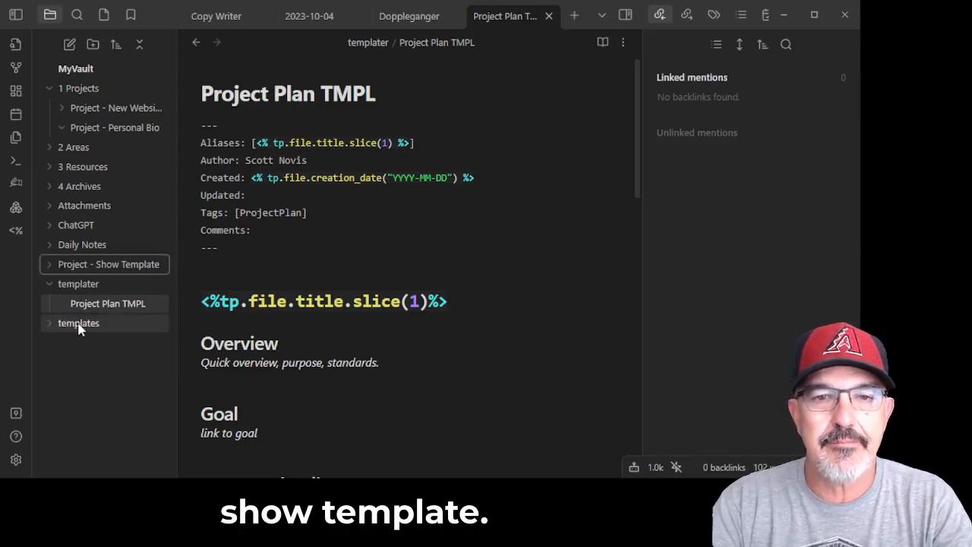
{"action": "left_click_drag", "start_coordinate": [97, 264], "coordinate": [91, 81]}
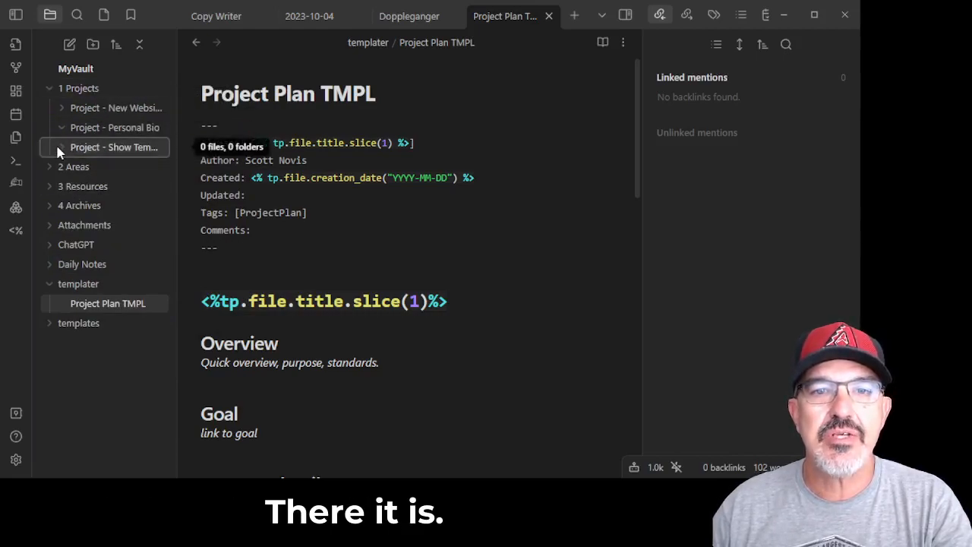
Create a note named "_Project - Show Template" in the "Project - Show Template" folder
{"action": "right_click", "coordinate": [75, 152]}
{"action": "left_click", "coordinate": [97, 163]}
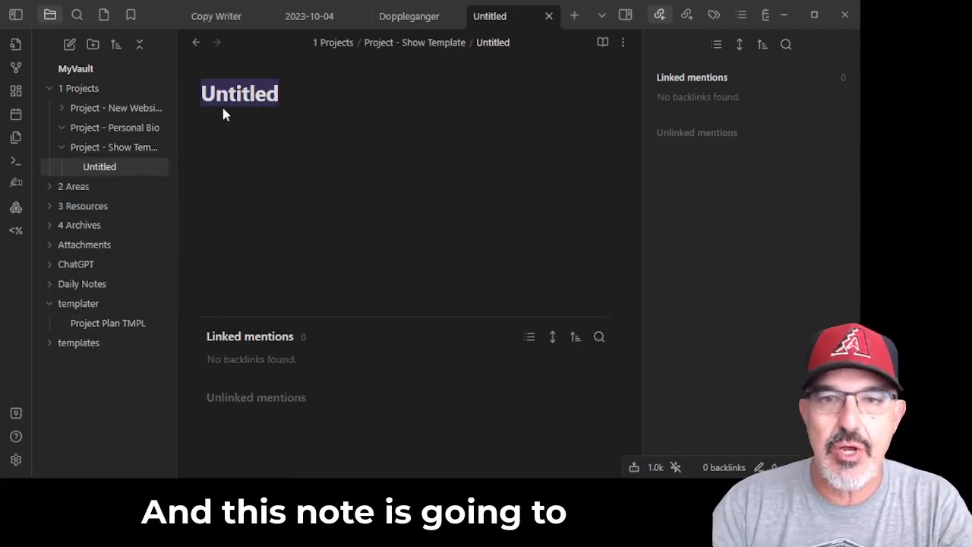
{"action": "type", "text": "Project"}
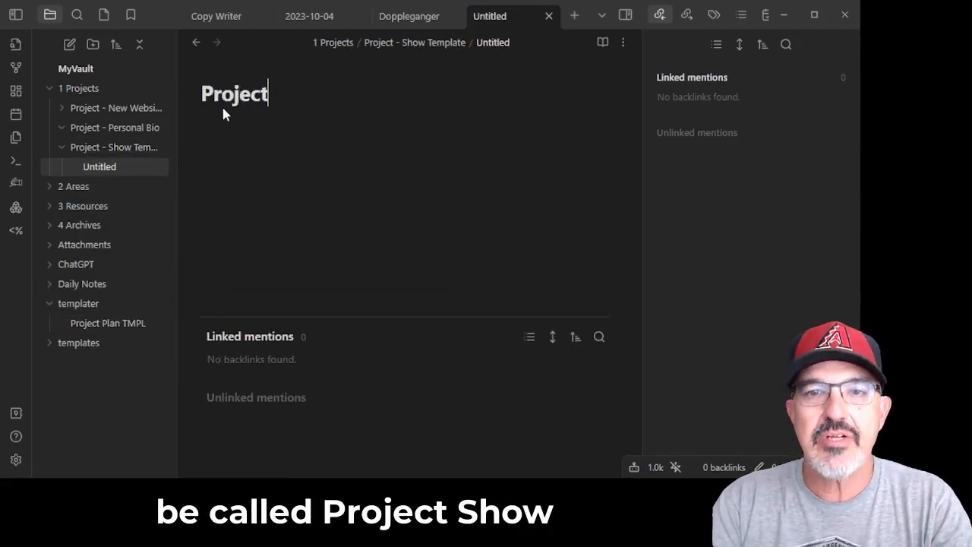
{"action": "type", "text": " - Show "}
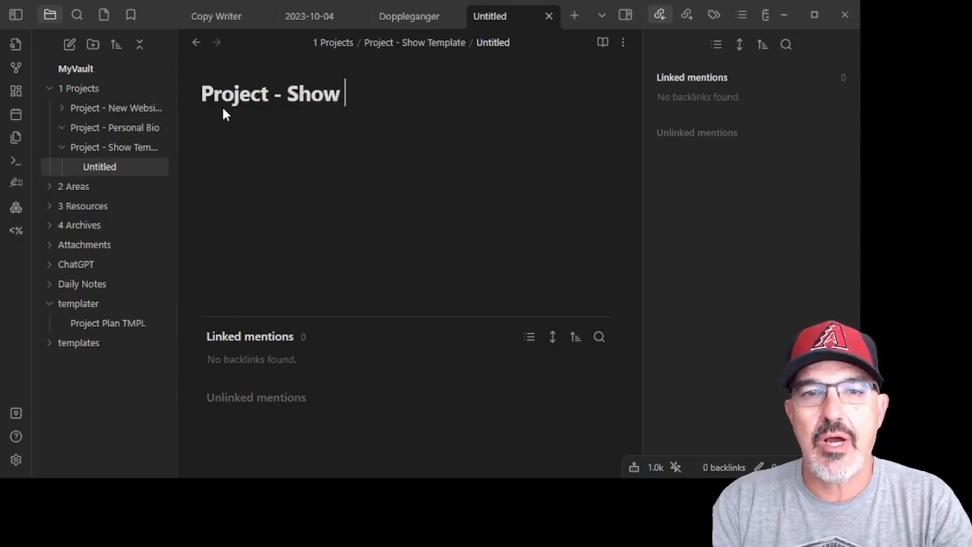
{"action": "type", "text": "Template"}
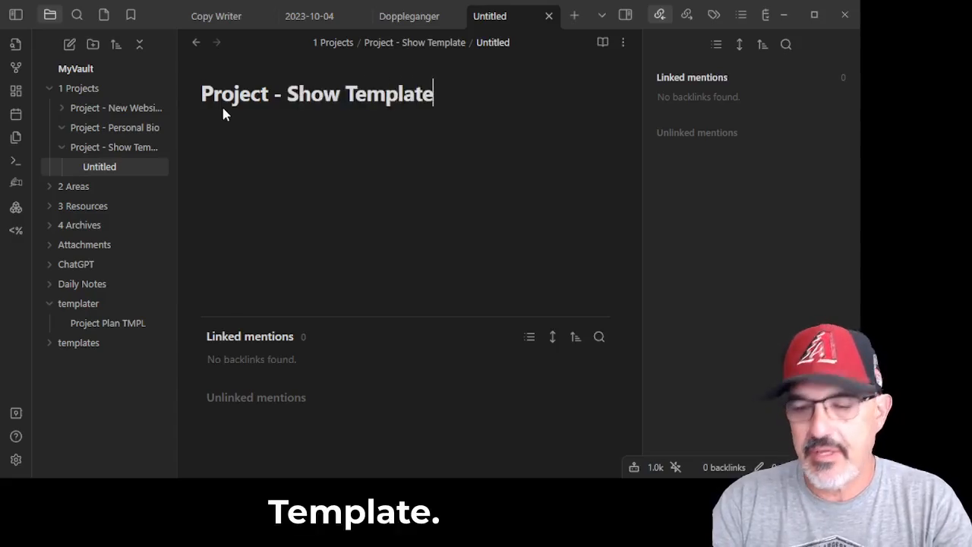
{"action": "key", "text": "Home"}
{"action": "type", "text": "_"}
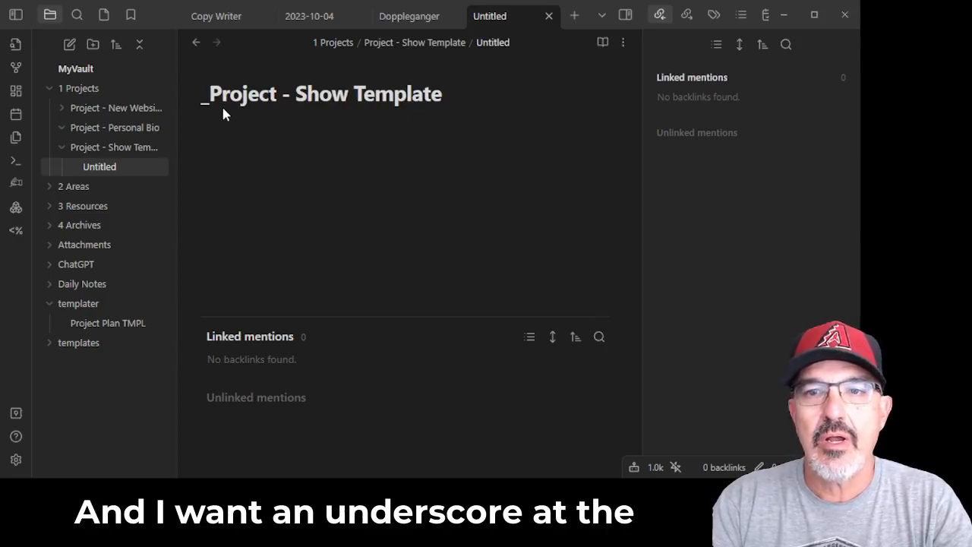
{"action": "key", "text": "Return"}
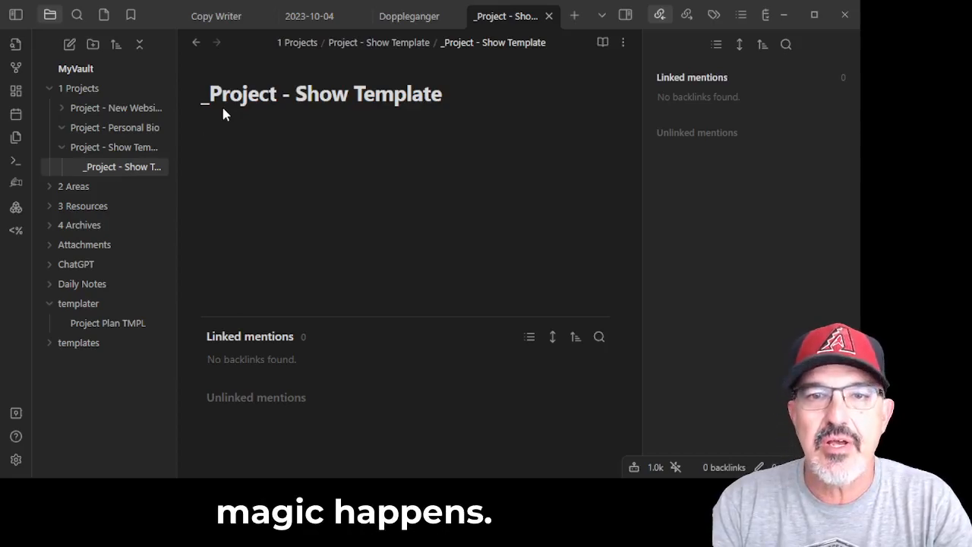
Insert the "Project Plan TMPL" template into the new note with Templater's Open Insert Template modal command
{"action": "key", "text": "ctrl+p"}
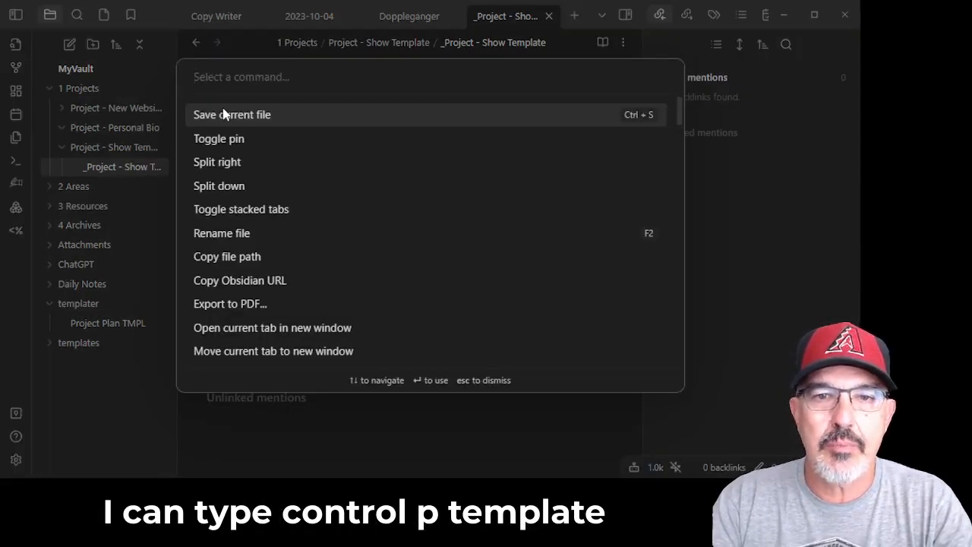
{"action": "type", "text": "templ"}
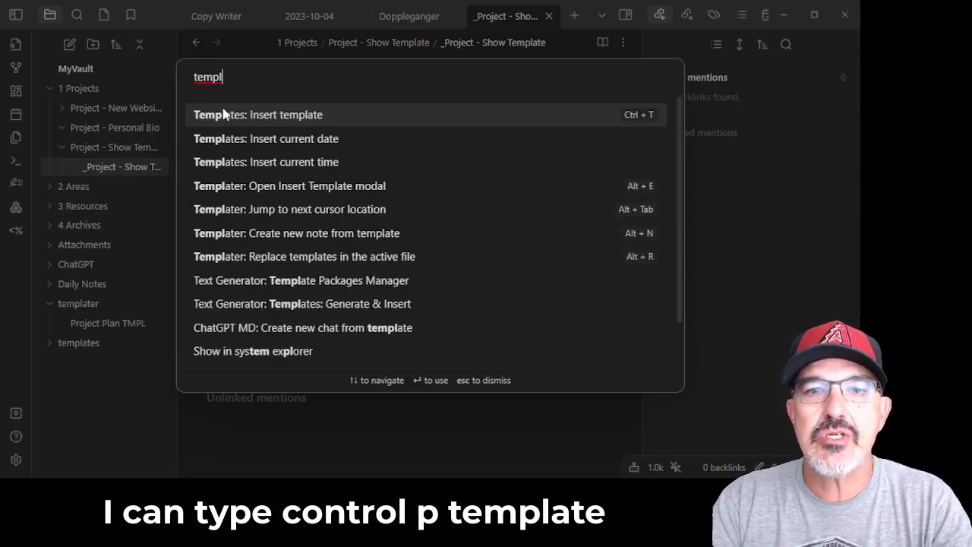
{"action": "type", "text": "ter"}
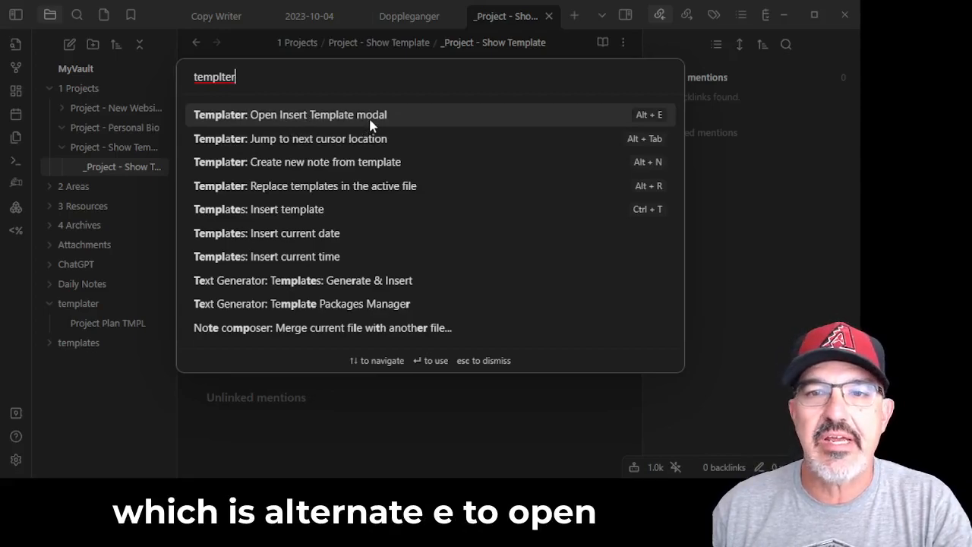
{"action": "left_click", "coordinate": [344, 120]}
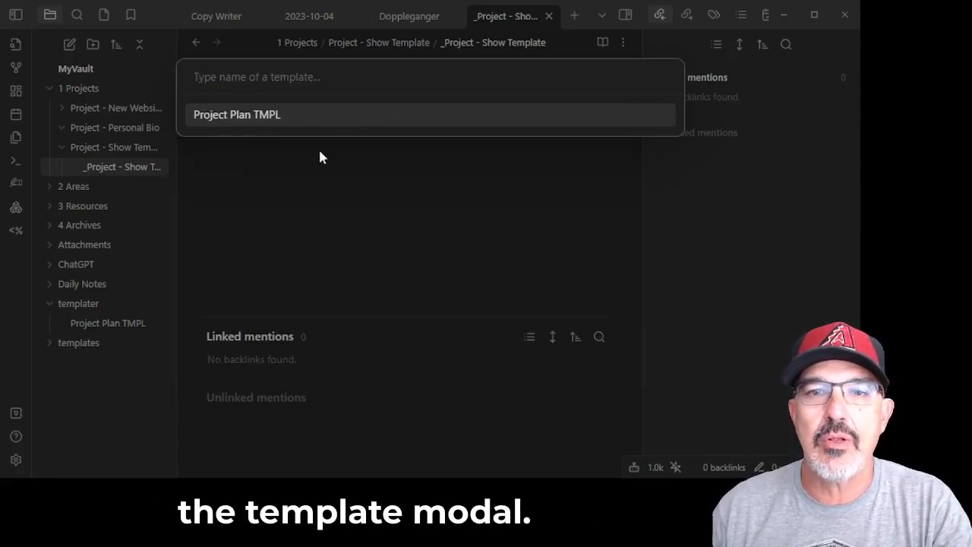
{"action": "left_click", "coordinate": [264, 118]}
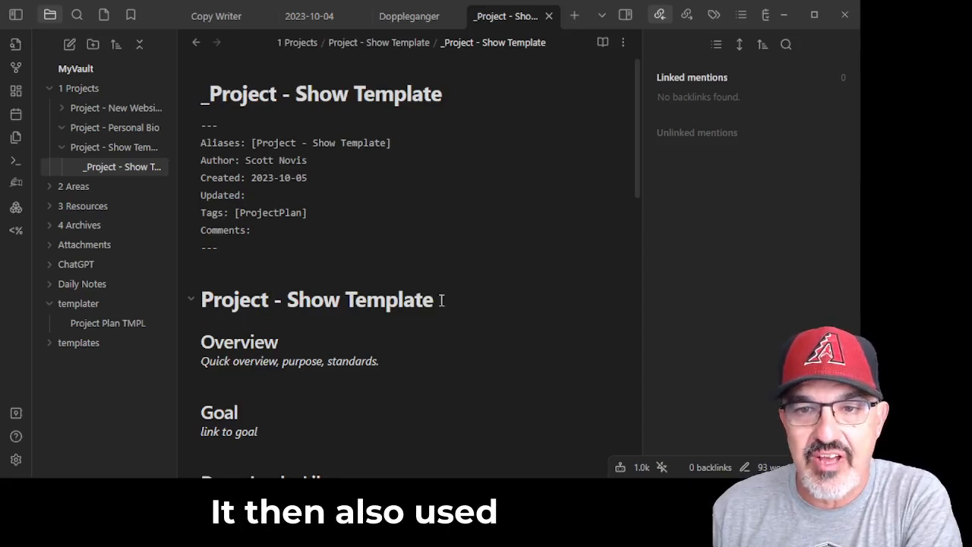
Examine the filled-in project note, from its properties and section headings to the Files query and the Connections entry
{"action": "scroll", "coordinate": [431, 289], "scroll_direction": "down", "scroll_amount": 1}
{"action": "scroll", "coordinate": [431, 289], "scroll_direction": "down", "scroll_amount": 10}
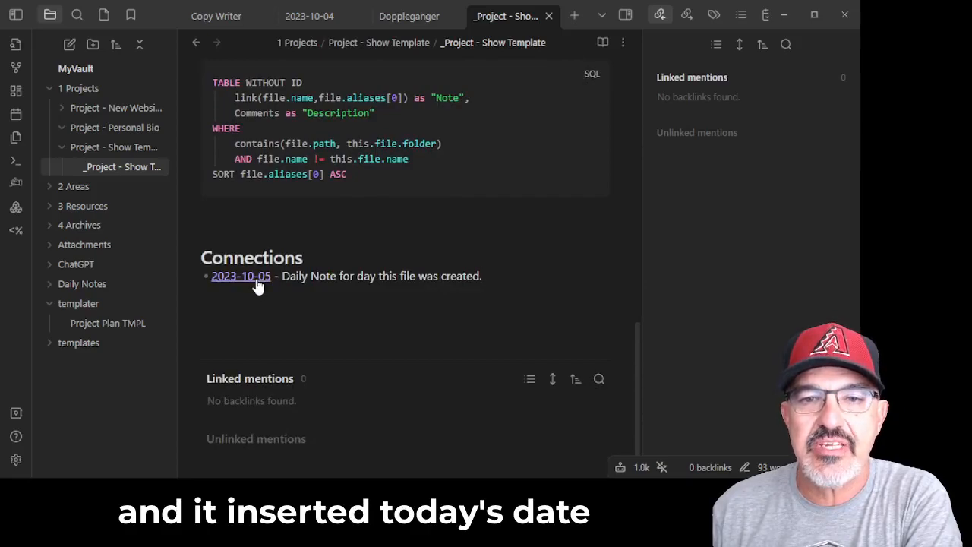
{"action": "scroll", "coordinate": [256, 282], "scroll_direction": "up", "scroll_amount": 12}
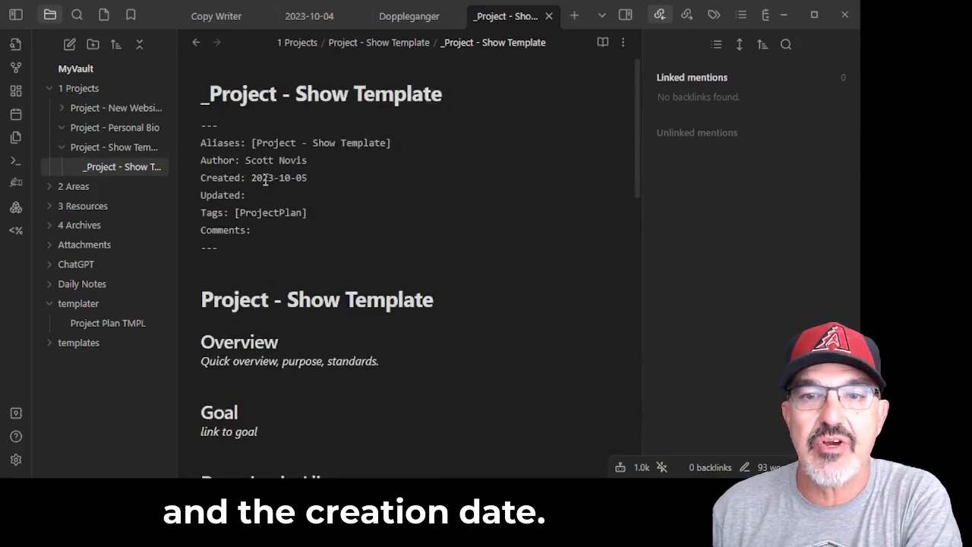
{"action": "scroll", "coordinate": [332, 199], "scroll_direction": "down", "scroll_amount": 5}
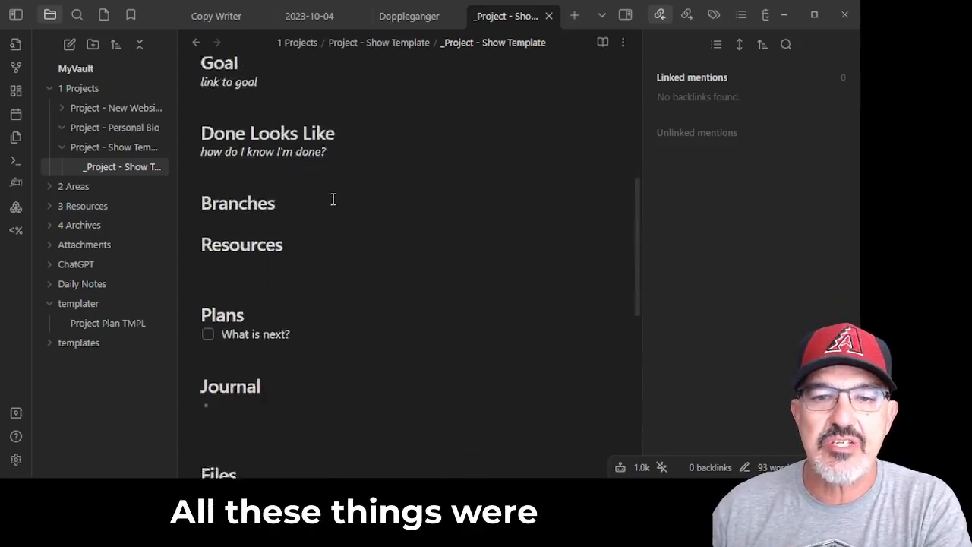
{"action": "scroll", "coordinate": [333, 199], "scroll_direction": "down", "scroll_amount": 5}
{"action": "scroll", "coordinate": [333, 199], "scroll_direction": "up", "scroll_amount": 3}
{"action": "scroll", "coordinate": [333, 199], "scroll_direction": "down", "scroll_amount": 2}
{"action": "scroll", "coordinate": [332, 199], "scroll_direction": "up", "scroll_amount": 2}
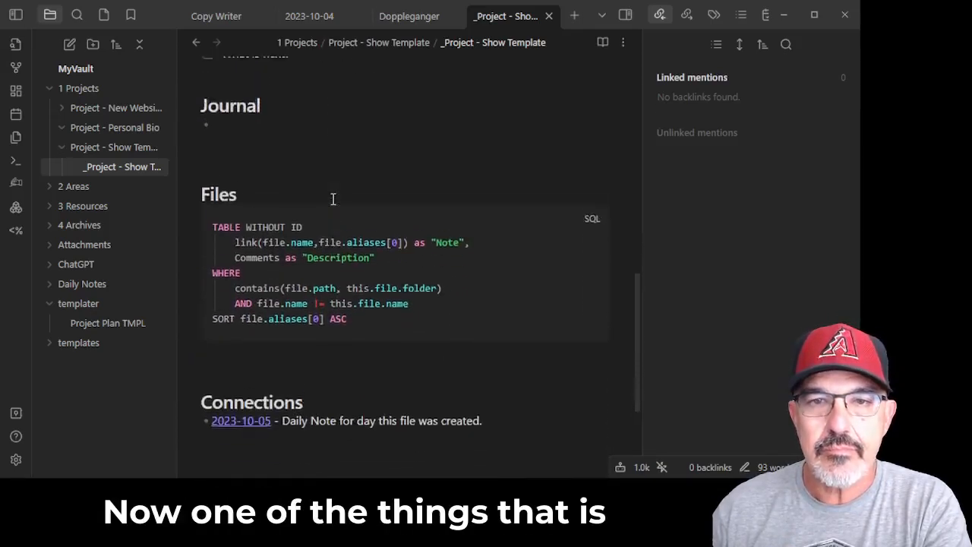
{"action": "scroll", "coordinate": [333, 199], "scroll_direction": "up", "scroll_amount": 1}
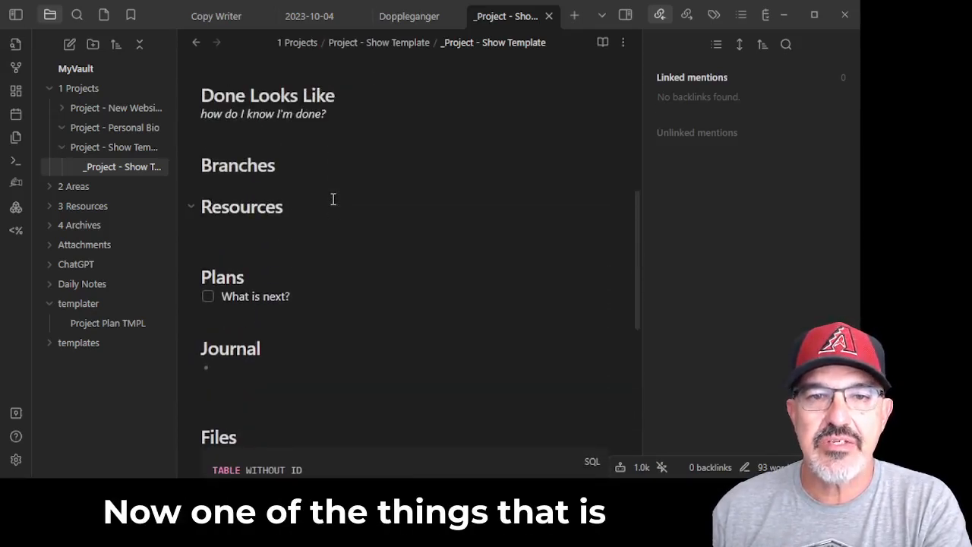
{"action": "scroll", "coordinate": [330, 202], "scroll_direction": "down", "scroll_amount": 3}
{"action": "scroll", "coordinate": [326, 205], "scroll_direction": "up", "scroll_amount": 3}
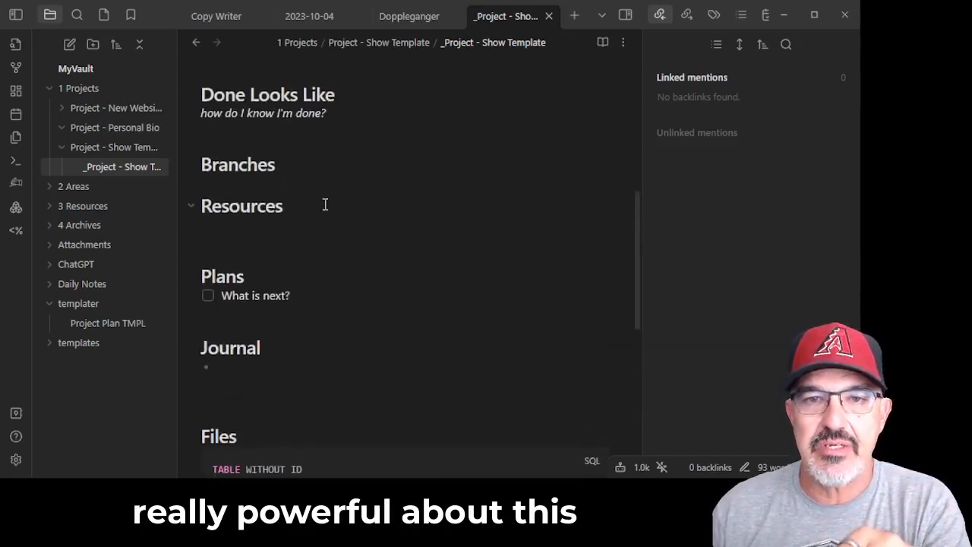
{"action": "scroll", "coordinate": [290, 209], "scroll_direction": "up", "scroll_amount": 5}
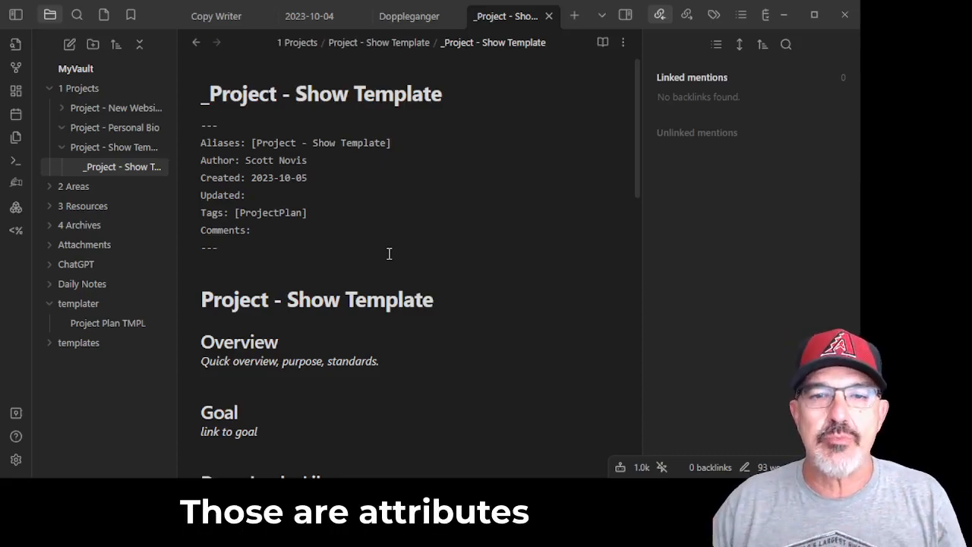
{"action": "scroll", "coordinate": [372, 258], "scroll_direction": "down", "scroll_amount": 3}
{"action": "scroll", "coordinate": [395, 319], "scroll_direction": "up", "scroll_amount": 3}
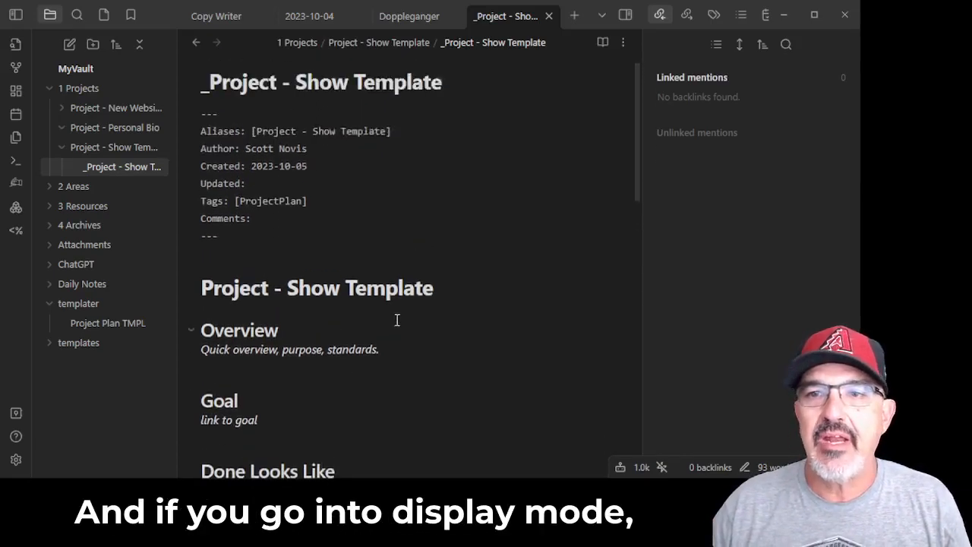
Display the project note in reading view, collapse its properties and look through the remaining sections
{"action": "left_click", "coordinate": [602, 44]}
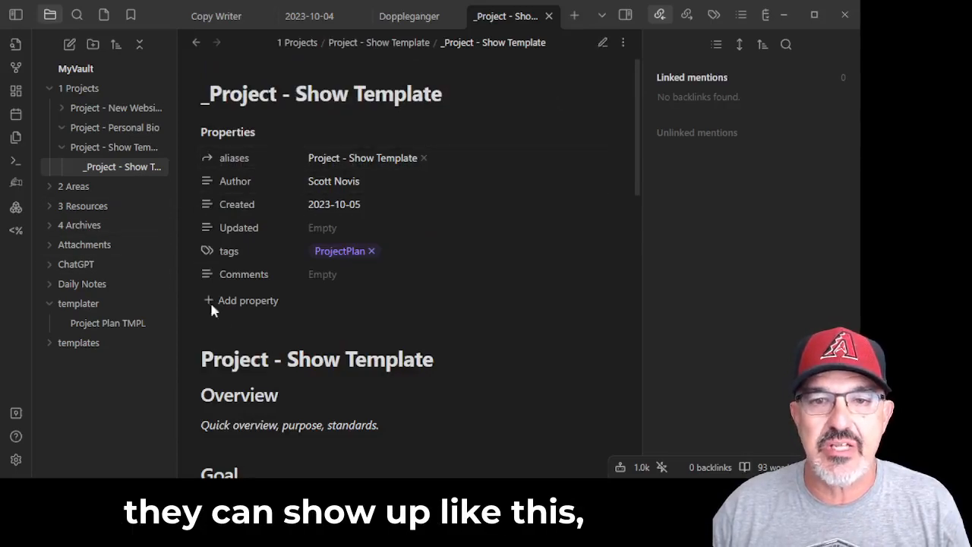
{"action": "scroll", "coordinate": [336, 334], "scroll_direction": "down", "scroll_amount": 3}
{"action": "scroll", "coordinate": [334, 330], "scroll_direction": "up", "scroll_amount": 3}
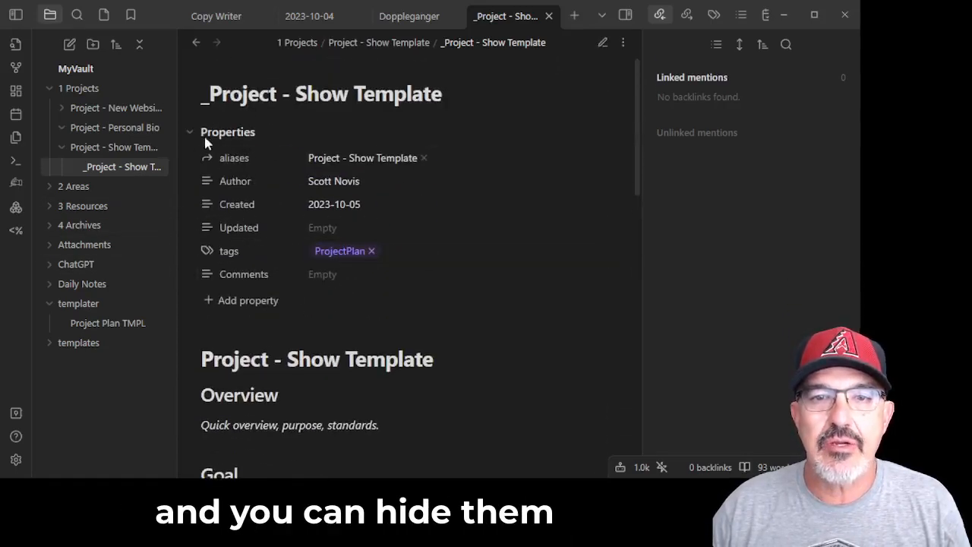
{"action": "left_click", "coordinate": [193, 131]}
{"action": "scroll", "coordinate": [319, 323], "scroll_direction": "down", "scroll_amount": 5}
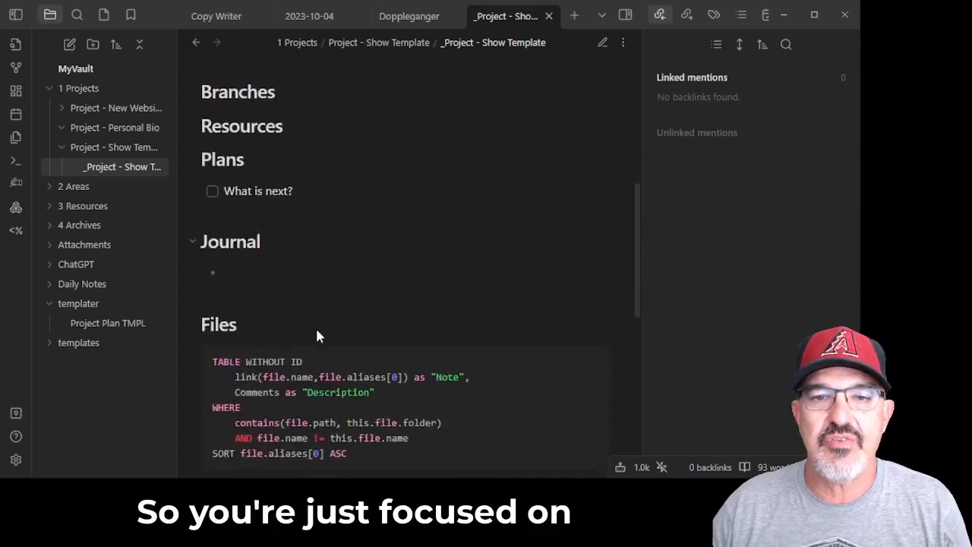
{"action": "scroll", "coordinate": [315, 334], "scroll_direction": "down", "scroll_amount": 3}
{"action": "scroll", "coordinate": [314, 336], "scroll_direction": "up", "scroll_amount": 10}
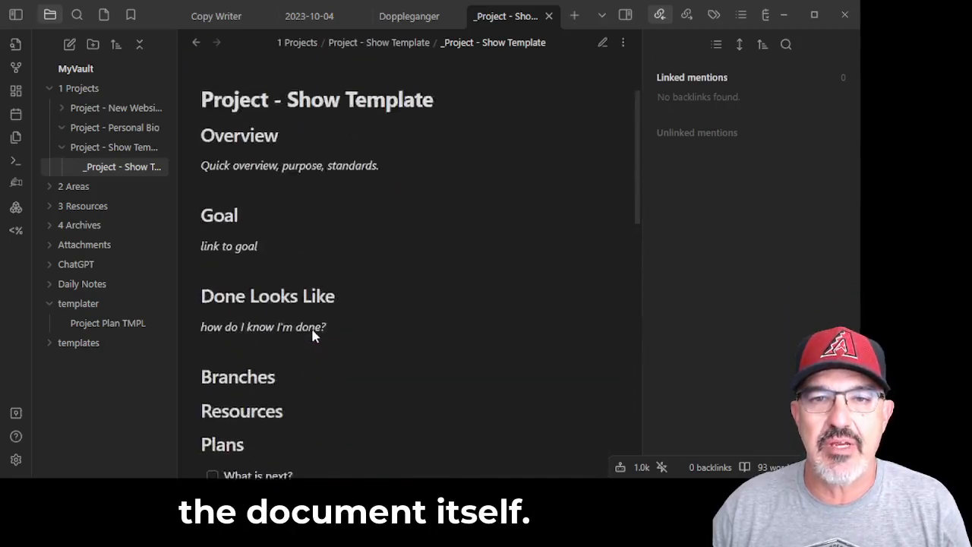
Return the project note to editing view and expand its properties block as plain text
{"action": "left_click", "coordinate": [604, 44]}
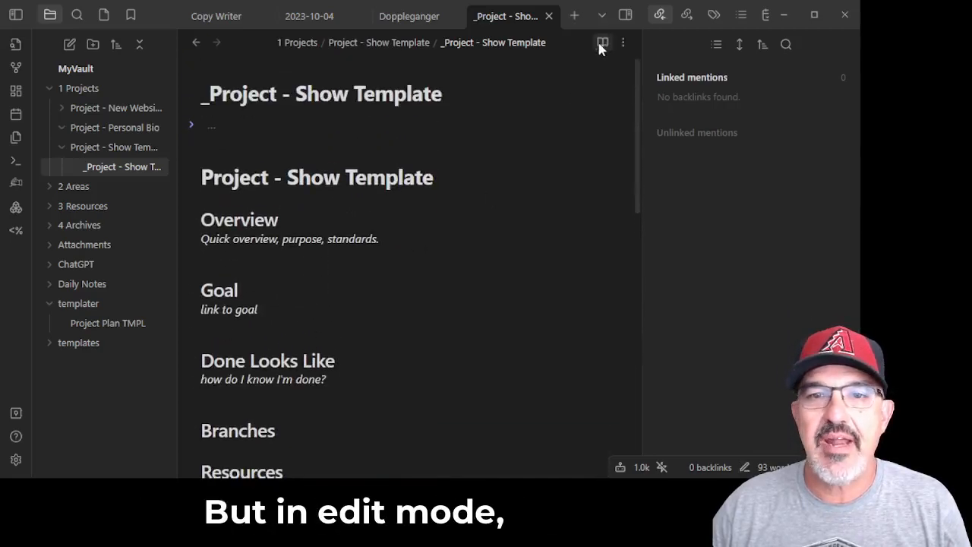
{"action": "left_click", "coordinate": [190, 126]}
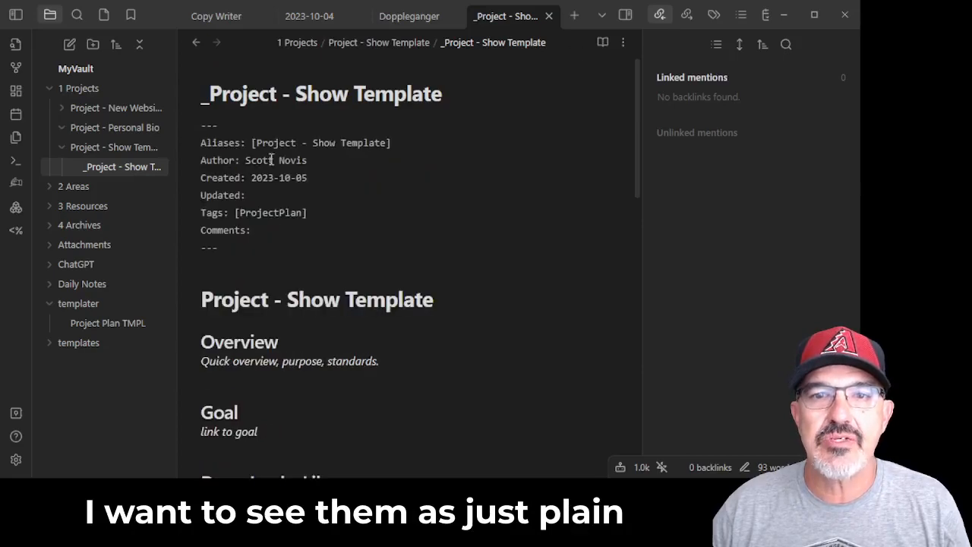
{"action": "left_click", "coordinate": [296, 256]}
Add a bulleted link [[Milestones]] under the Branches heading and follow it to create the Milestones note
{"action": "scroll", "coordinate": [297, 258], "scroll_direction": "down", "scroll_amount": 3}
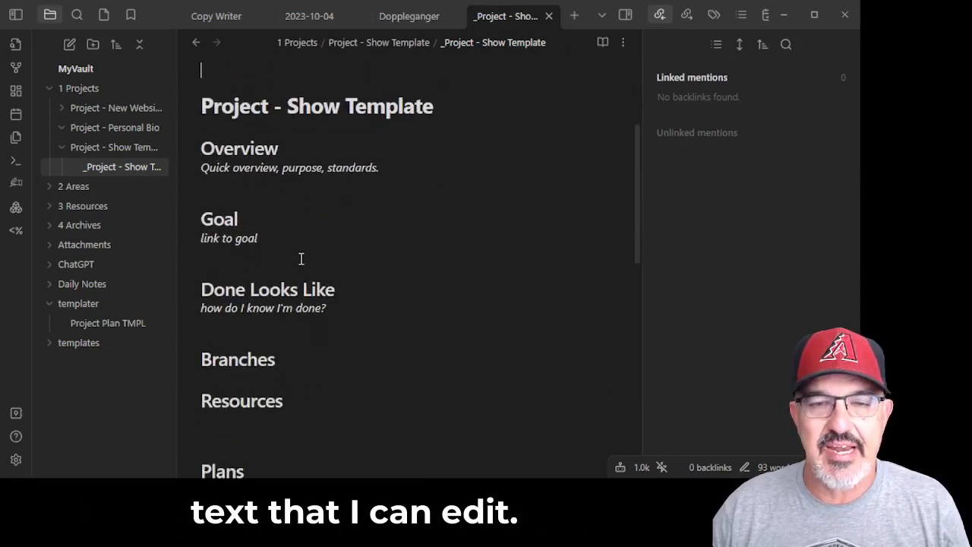
{"action": "scroll", "coordinate": [301, 259], "scroll_direction": "down", "scroll_amount": 2}
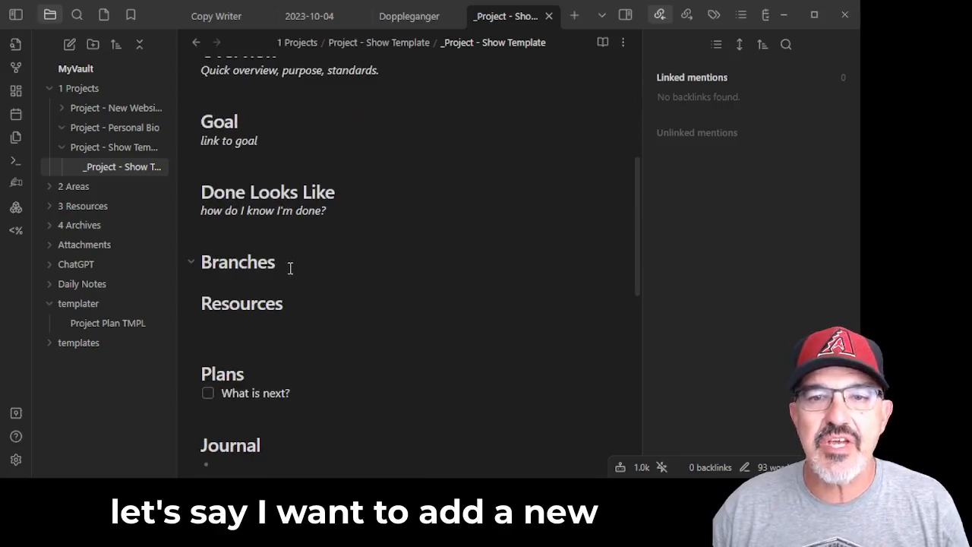
{"action": "left_click", "coordinate": [291, 265]}
{"action": "key", "text": "Return"}
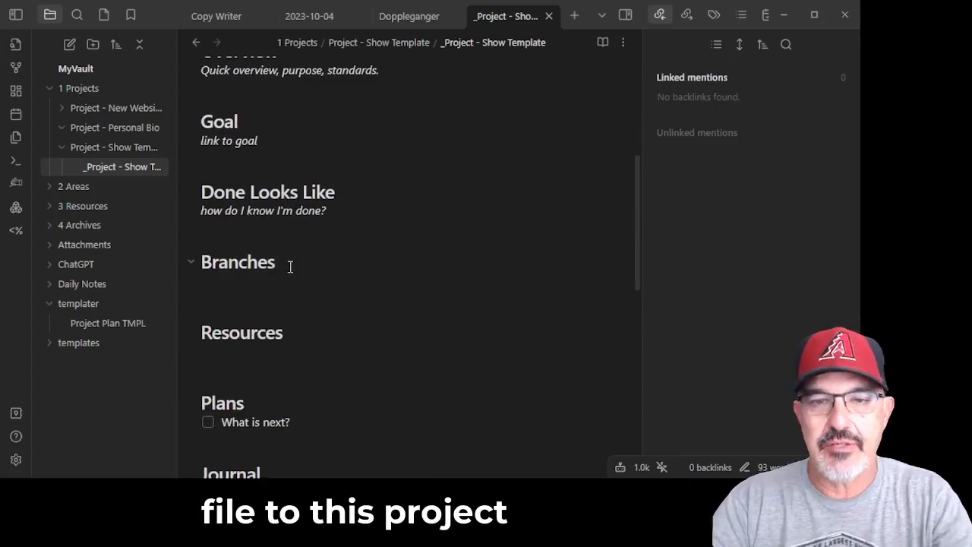
{"action": "type", "text": "- [["}
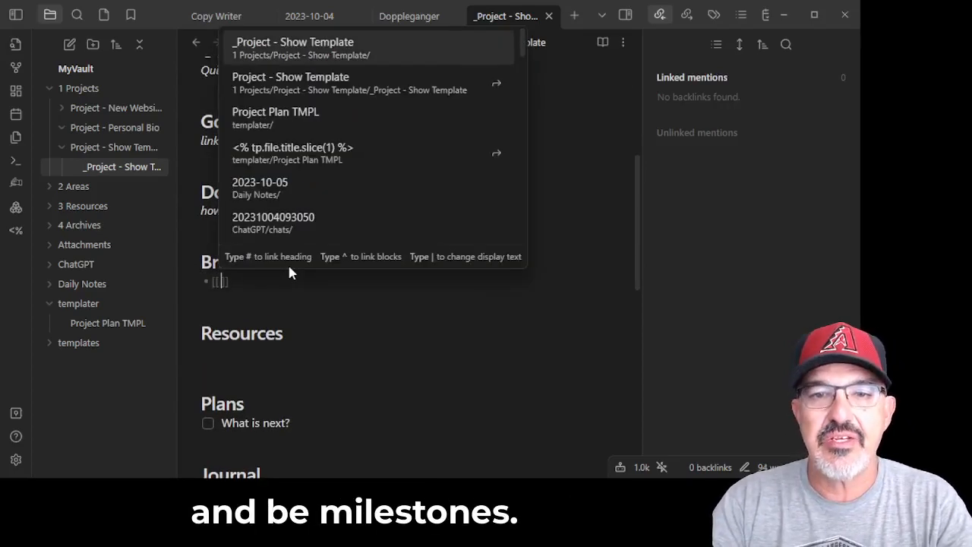
{"action": "type", "text": "Milestones"}
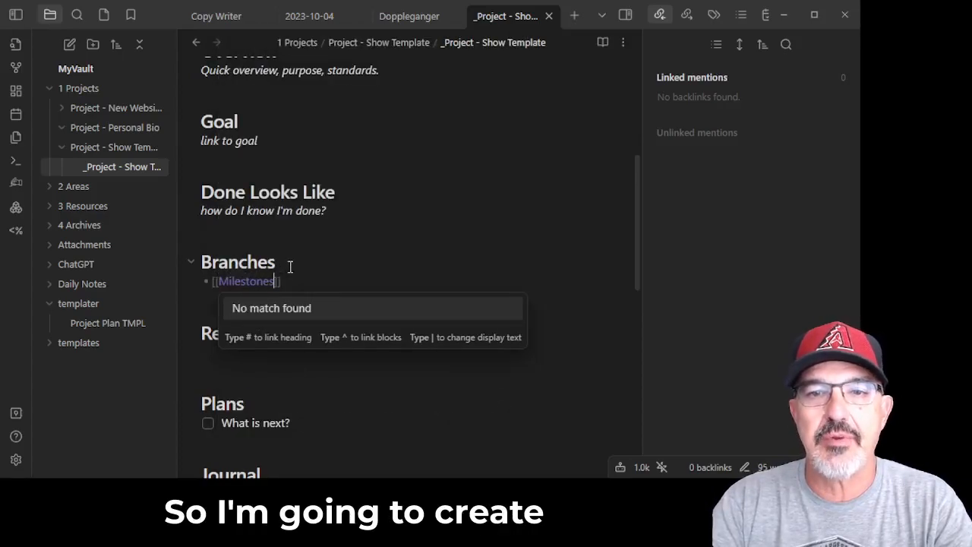
{"action": "key", "text": "End"}
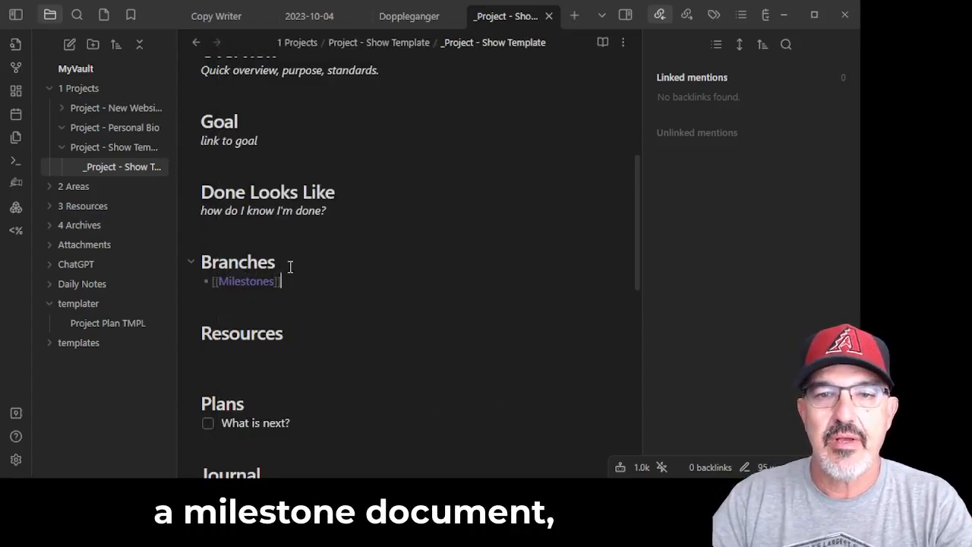
{"action": "left_click", "coordinate": [245, 319]}
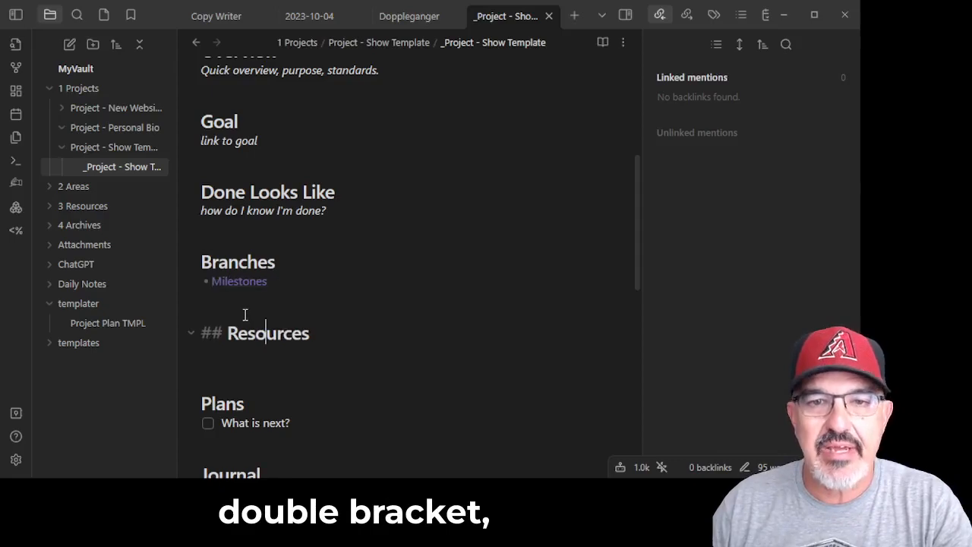
{"action": "left_click", "coordinate": [239, 283]}
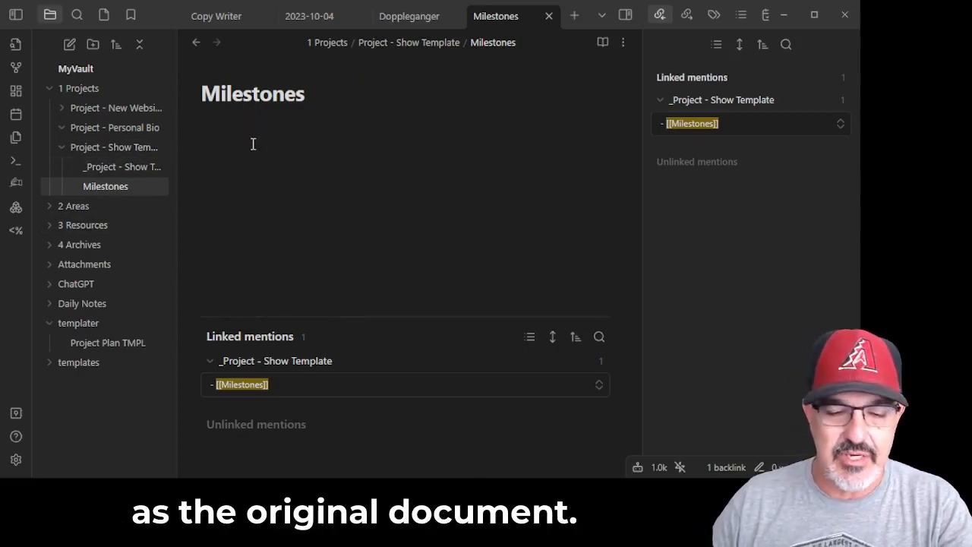
Add a bulleted "Prev Note:" line to the Milestones note, linking to the project note through its alias Project - Show Template
{"action": "key", "text": "Return"}
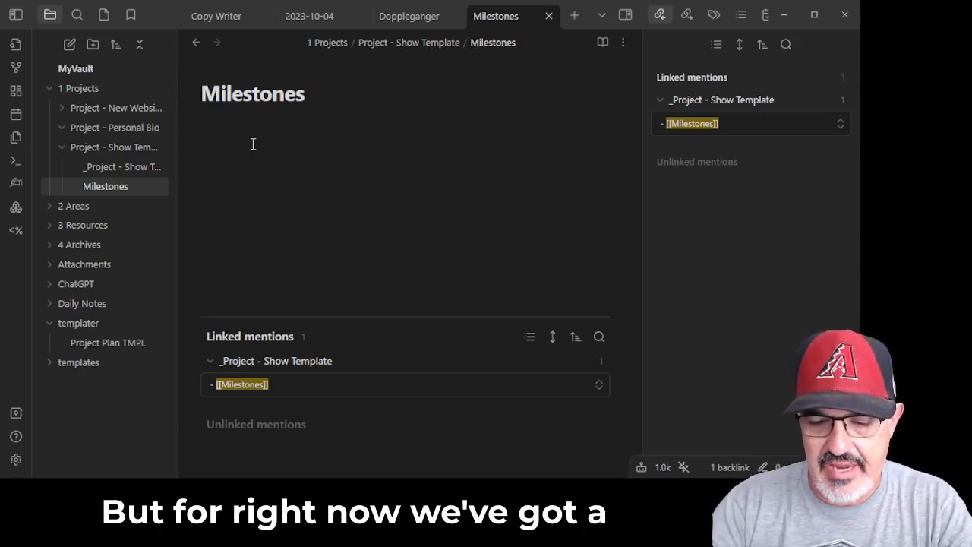
{"action": "type", "text": "Note "}
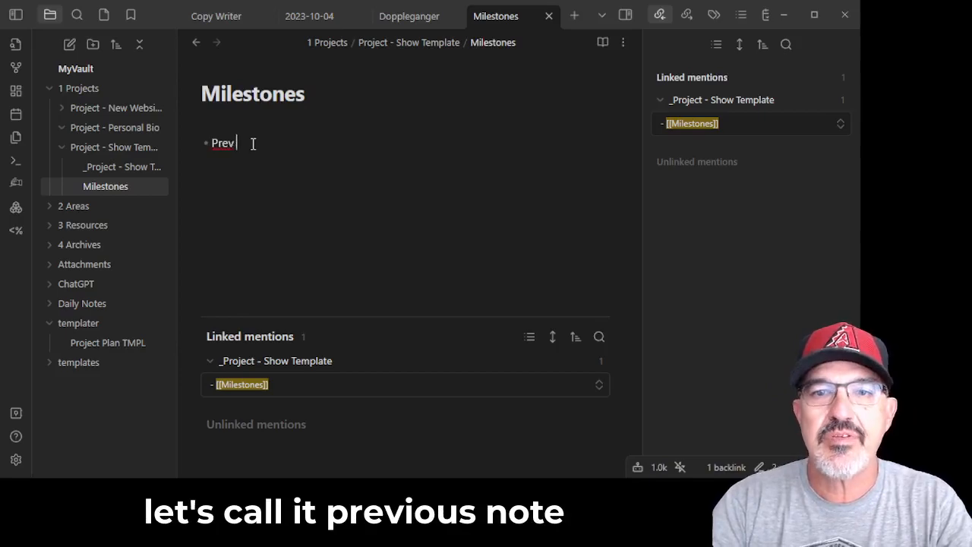
{"action": "type", "text": ": [["}
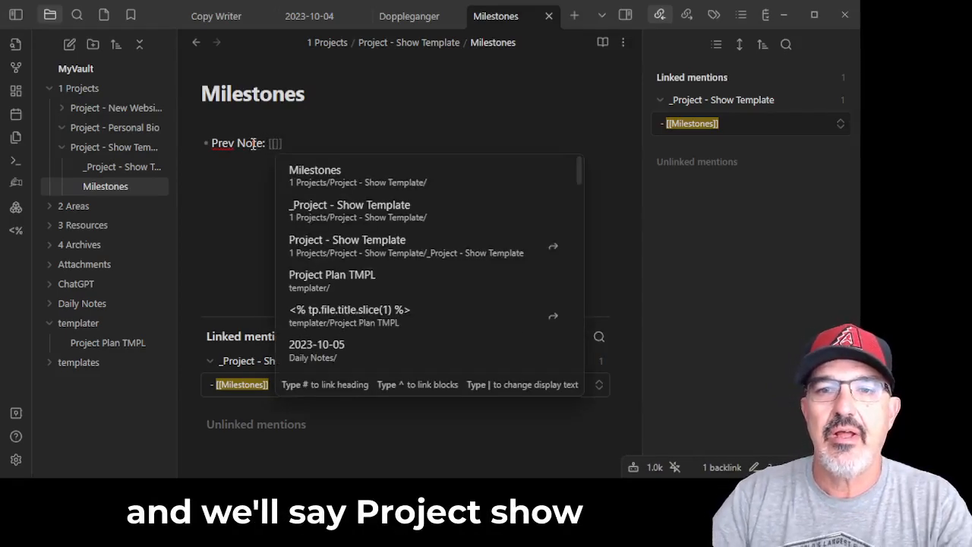
{"action": "key", "text": "Down"}
{"action": "key", "text": "Down"}
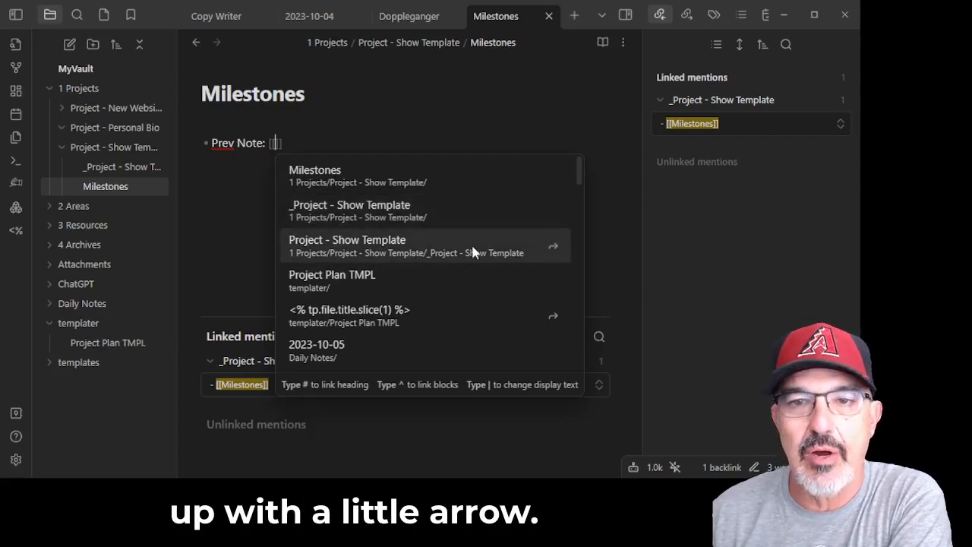
{"action": "left_click", "coordinate": [325, 254]}
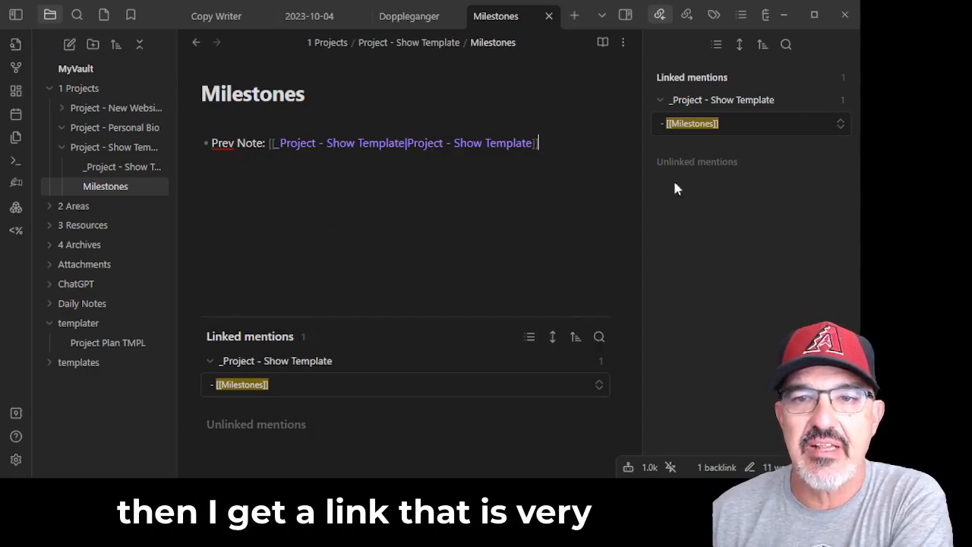
{"action": "key", "text": "Return"}
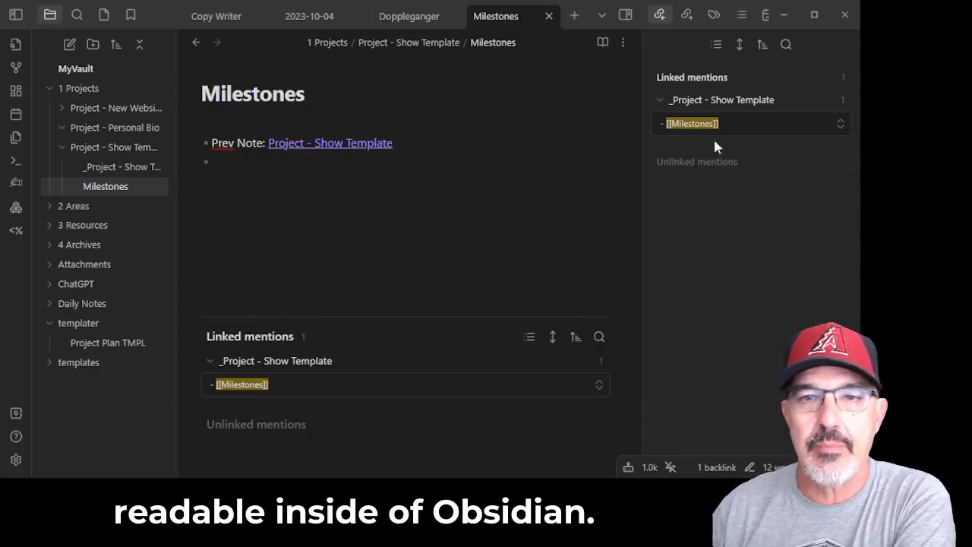
Return to the project note and change the language of the code block under the Files heading to dataview
{"action": "left_click", "coordinate": [337, 144]}
{"action": "scroll", "coordinate": [330, 256], "scroll_direction": "down", "scroll_amount": 5}
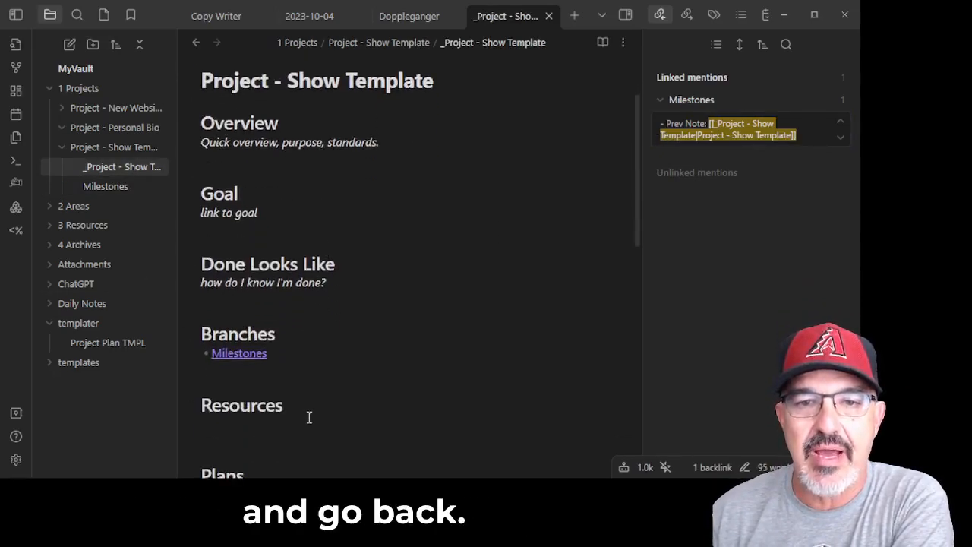
{"action": "scroll", "coordinate": [323, 348], "scroll_direction": "down", "scroll_amount": 3}
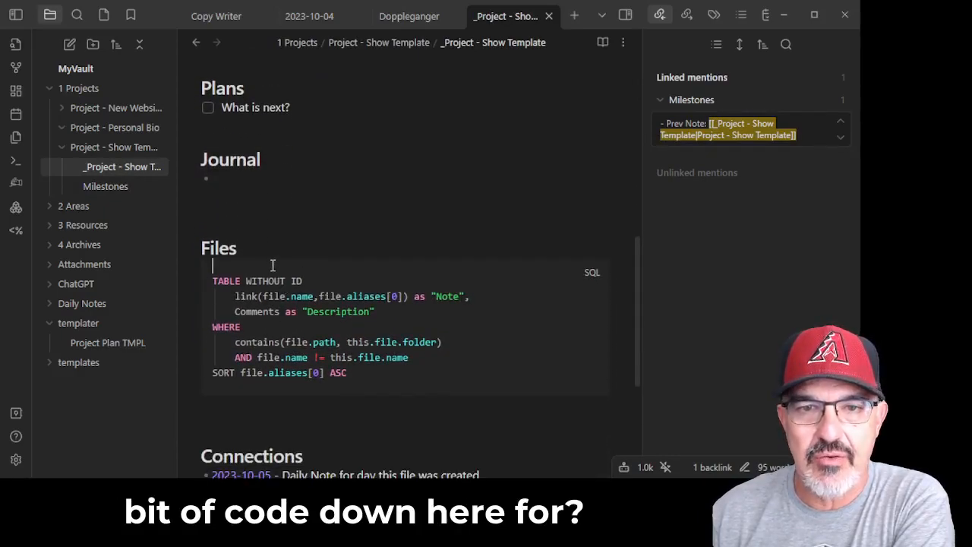
{"action": "left_click", "coordinate": [273, 264]}
{"action": "key", "text": "BackSpace"}
{"action": "key", "text": "BackSpace"}
{"action": "key", "text": "BackSpace"}
{"action": "type", "text": "dataview"}
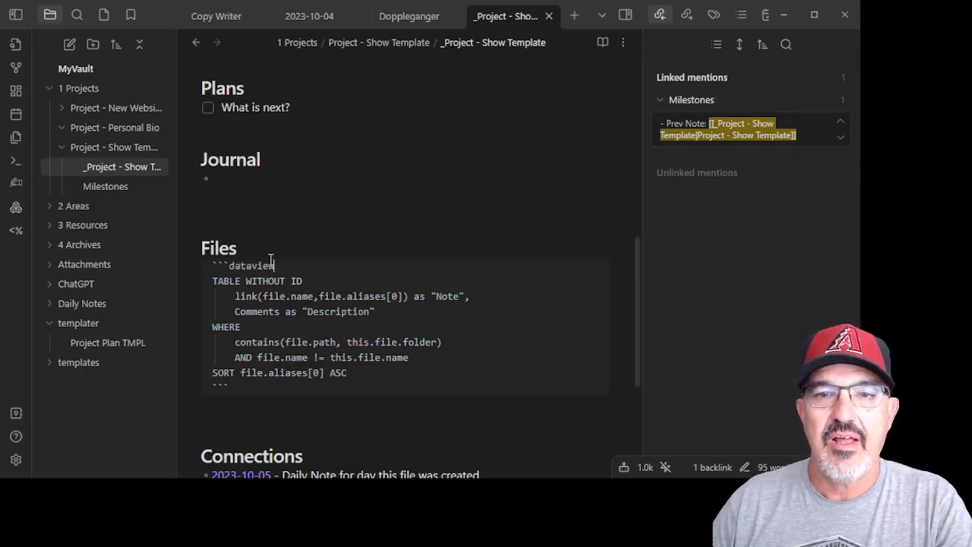
{"action": "left_click", "coordinate": [268, 211]}
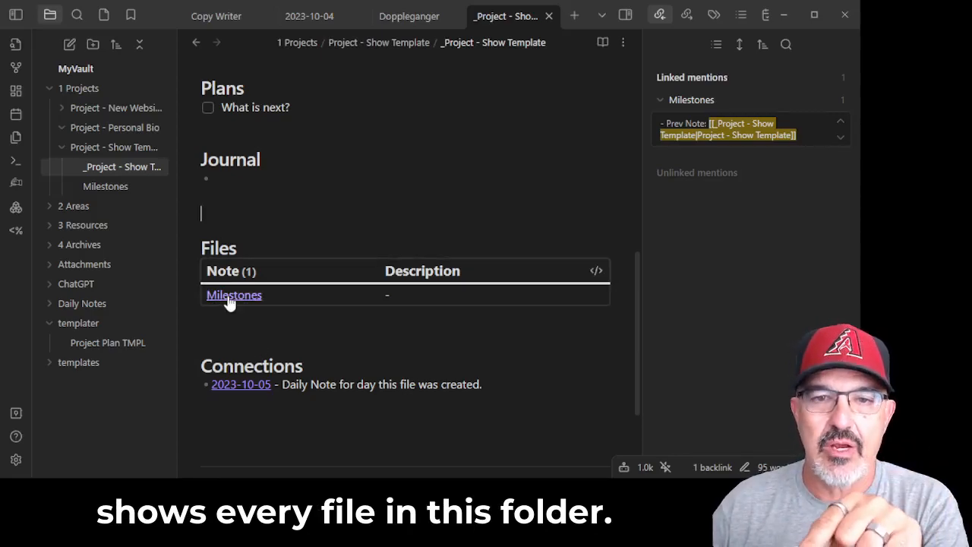
Open the Milestones note and add front matter above its list with "Comments: This is the projects milestones"
{"action": "mouse_move", "coordinate": [228, 300]}
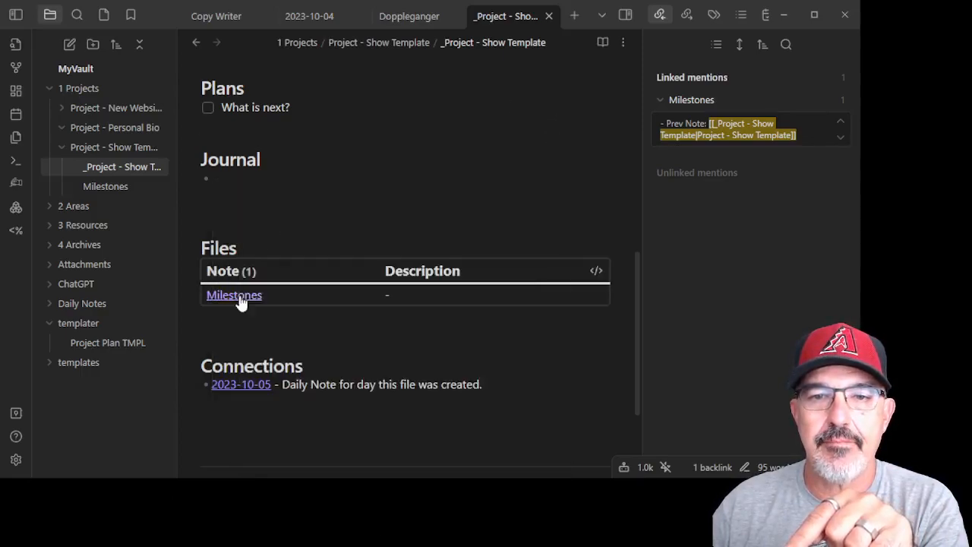
{"action": "scroll", "coordinate": [269, 142], "scroll_direction": "up", "scroll_amount": 2}
{"action": "left_click", "coordinate": [339, 119]}
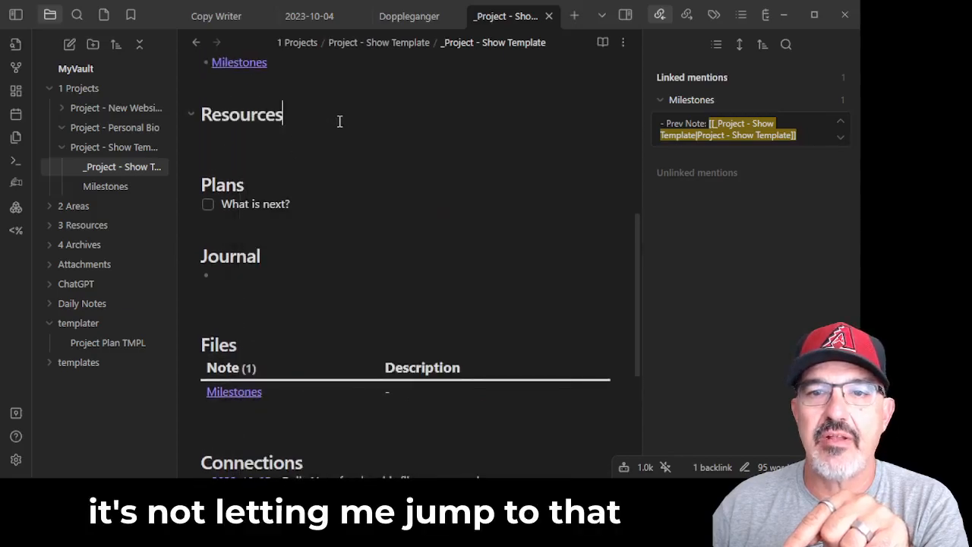
{"action": "scroll", "coordinate": [304, 137], "scroll_direction": "up", "scroll_amount": 2}
{"action": "left_click", "coordinate": [247, 160]}
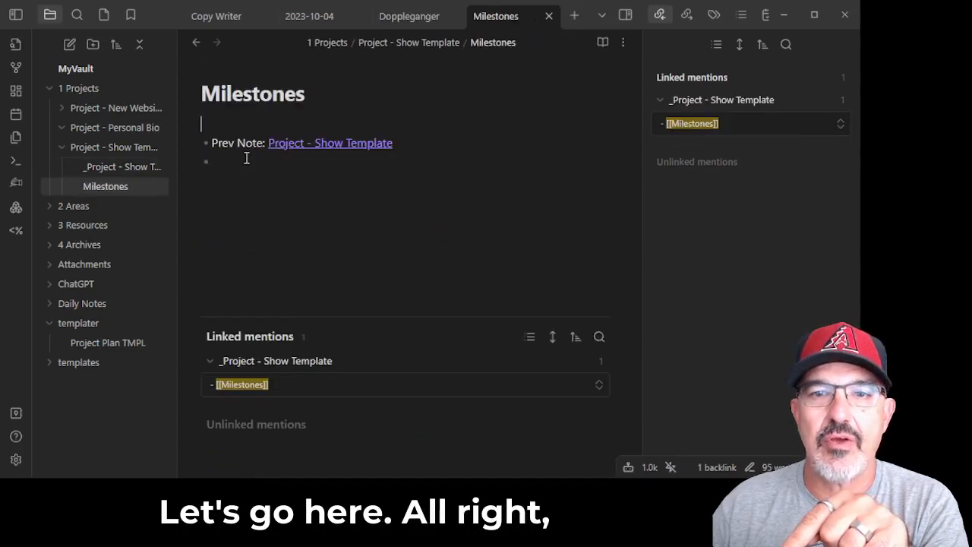
{"action": "left_click", "coordinate": [300, 132]}
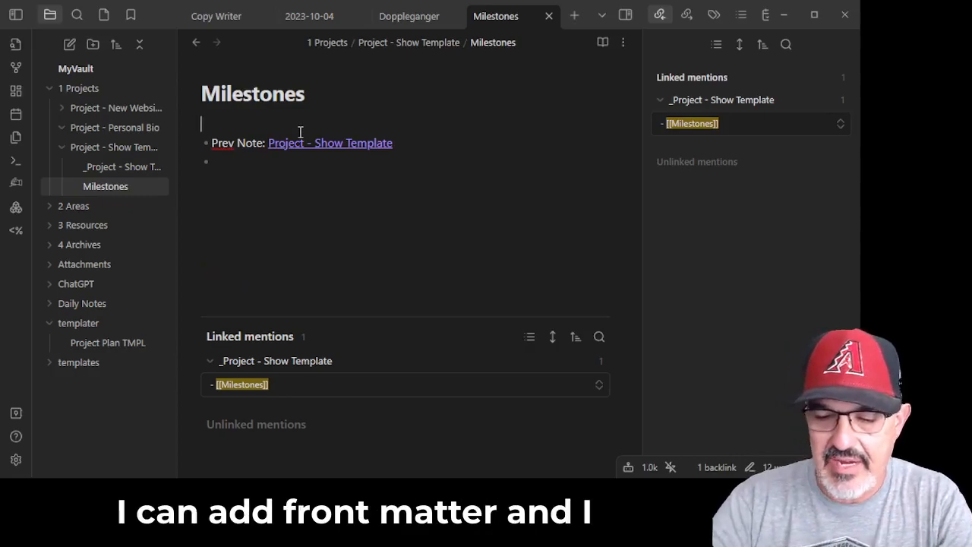
{"action": "type", "text": "--- "}
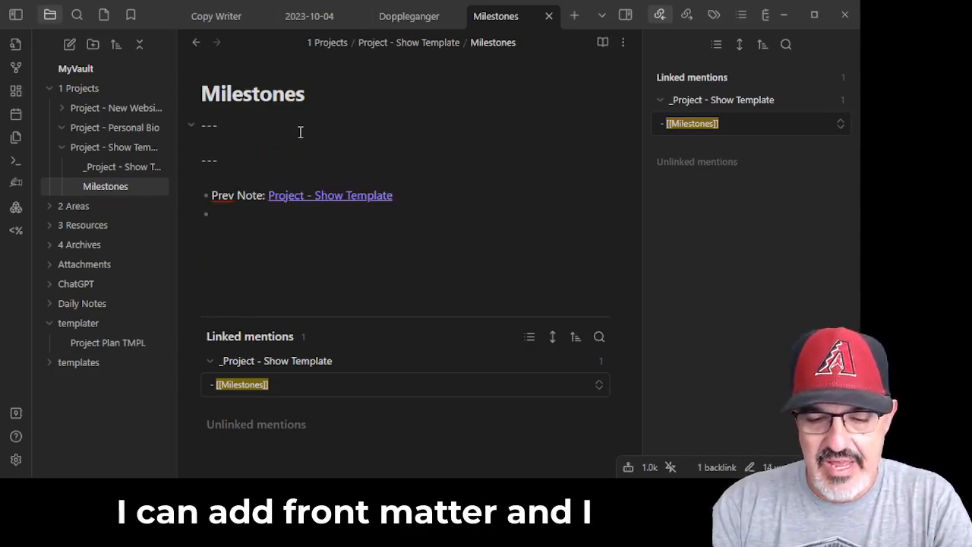
{"action": "type", "text": "Comments: "}
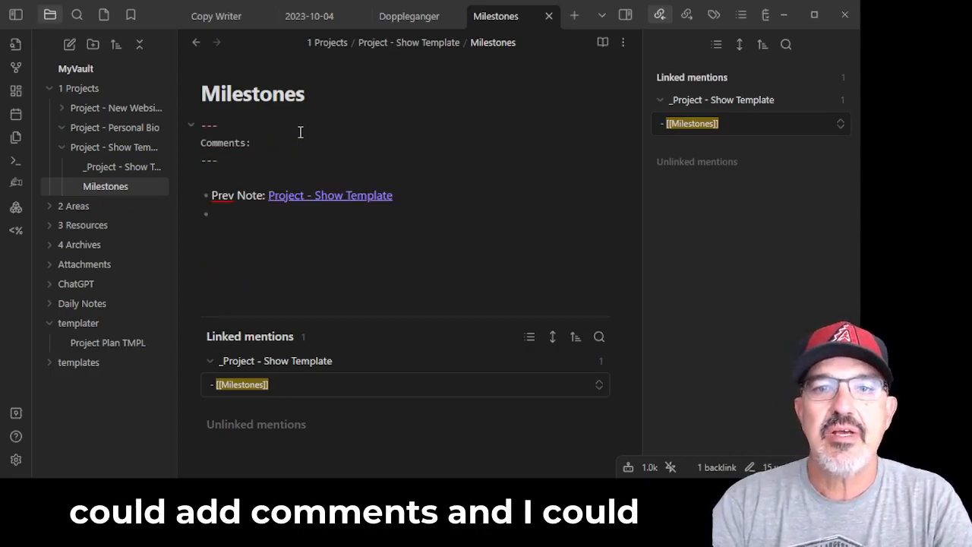
{"action": "type", "text": "This is the "}
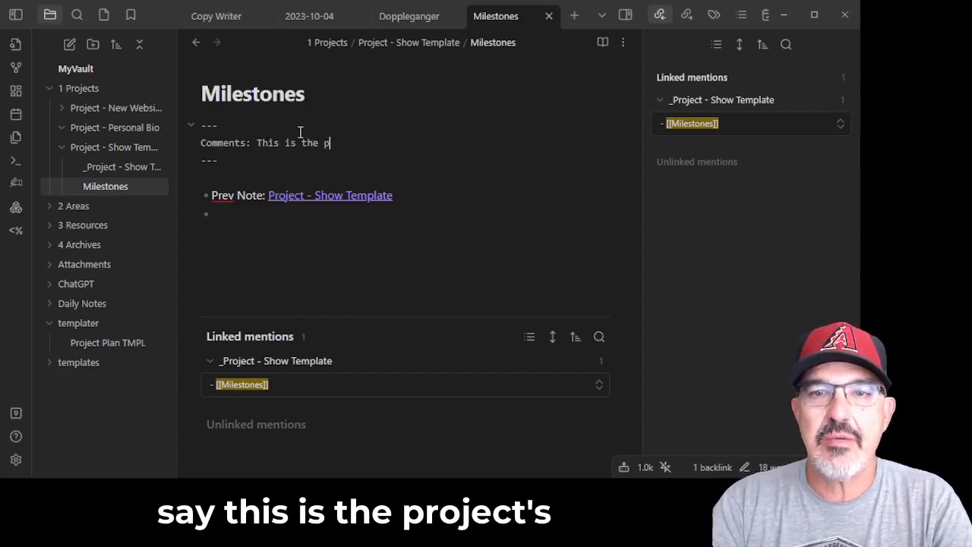
{"action": "type", "text": "projects milestones"}
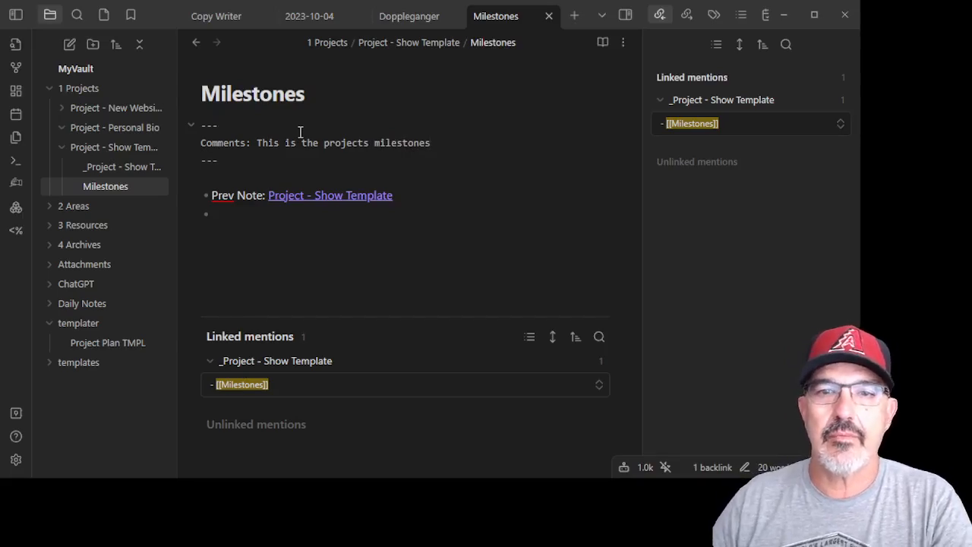
Go back to the project note and examine the Files table and the lines of its Dataview query
{"action": "left_click", "coordinate": [302, 199]}
{"action": "scroll", "coordinate": [316, 191], "scroll_direction": "down", "scroll_amount": 8}
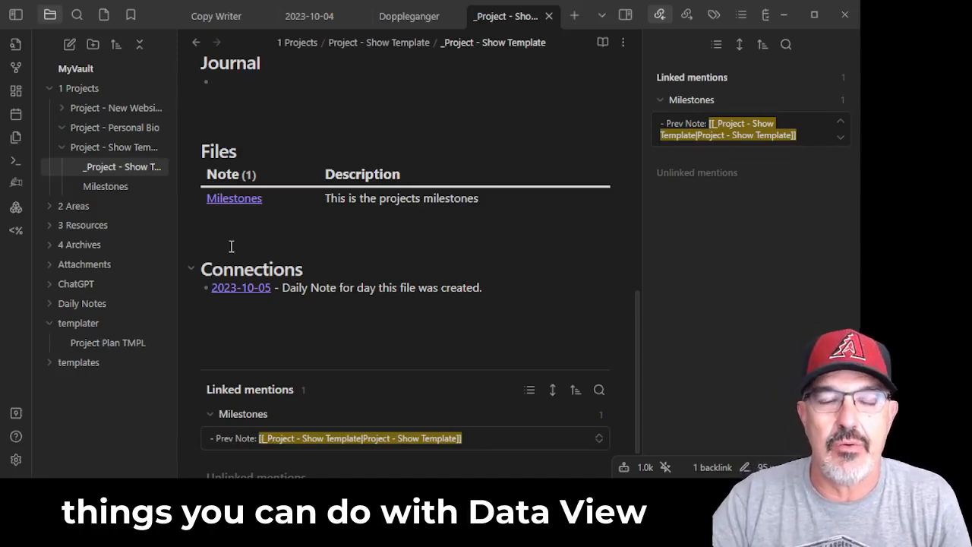
{"action": "left_click", "coordinate": [262, 152]}
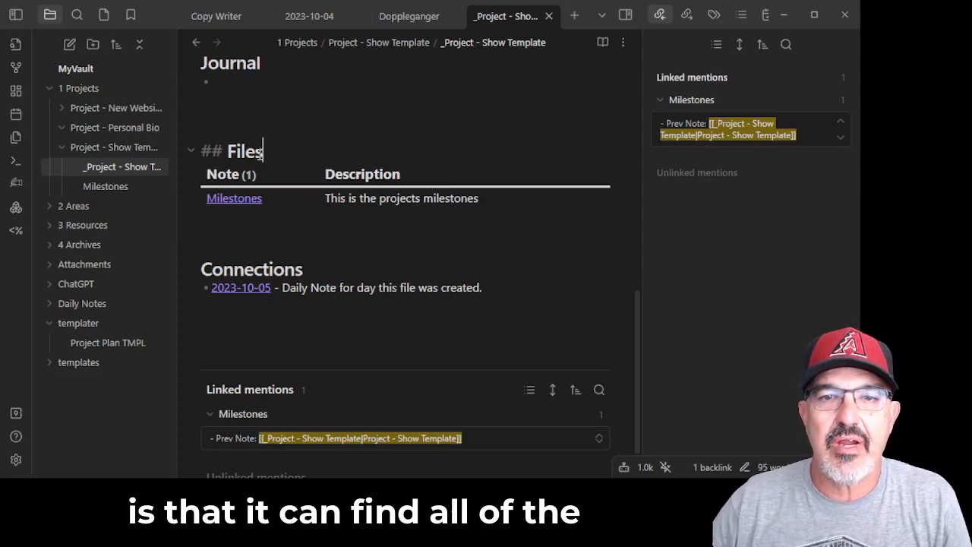
{"action": "key", "text": "Down"}
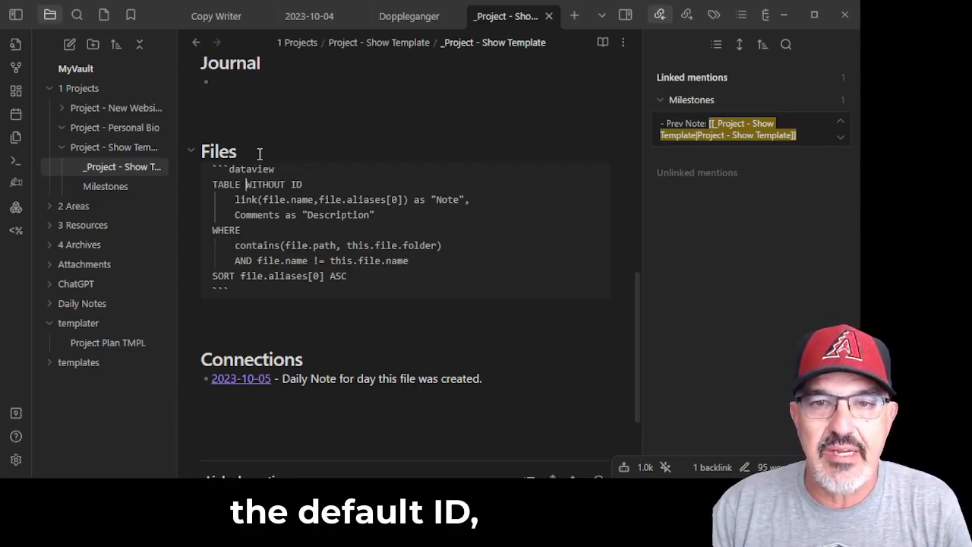
{"action": "key", "text": "Down"}
{"action": "key", "text": "Right"}
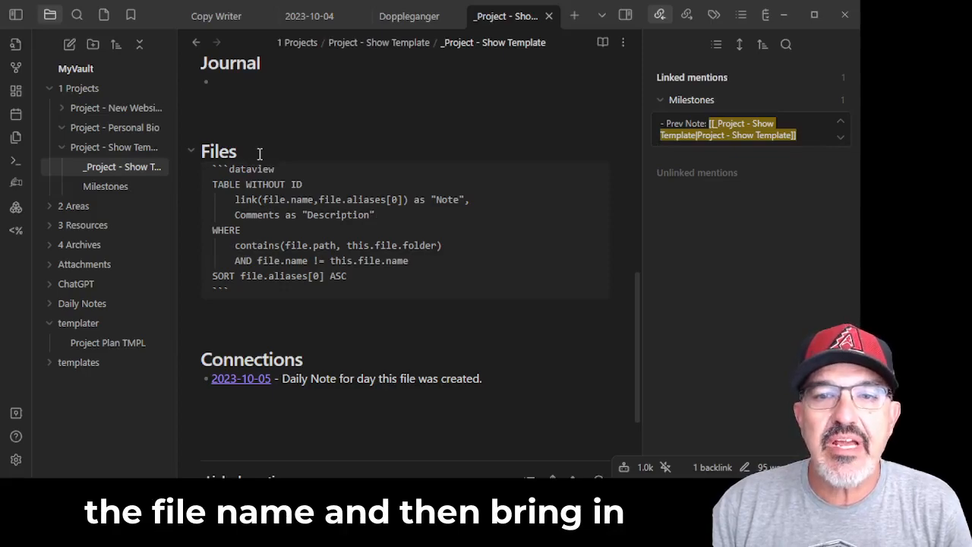
{"action": "key", "text": "Down"}
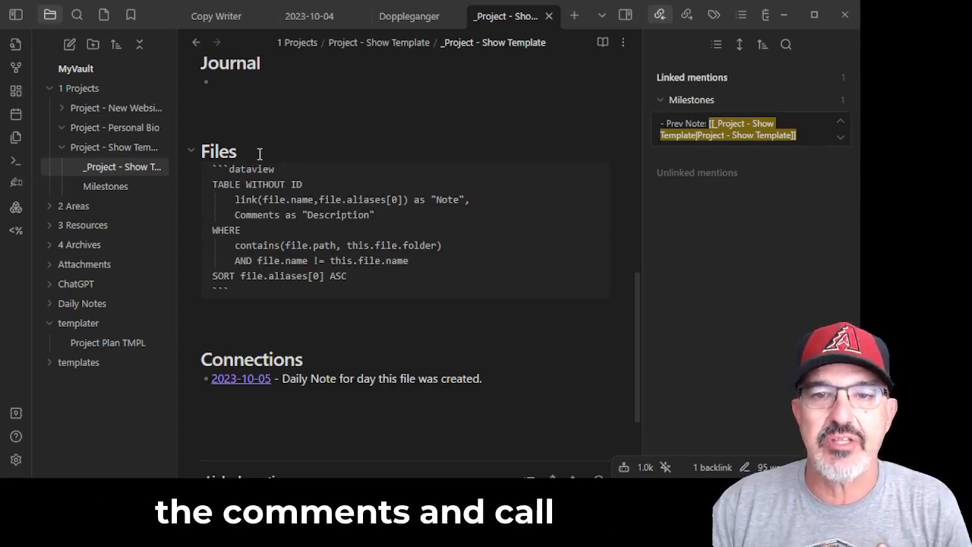
{"action": "key", "text": "Down"}
{"action": "key", "text": "Down"}
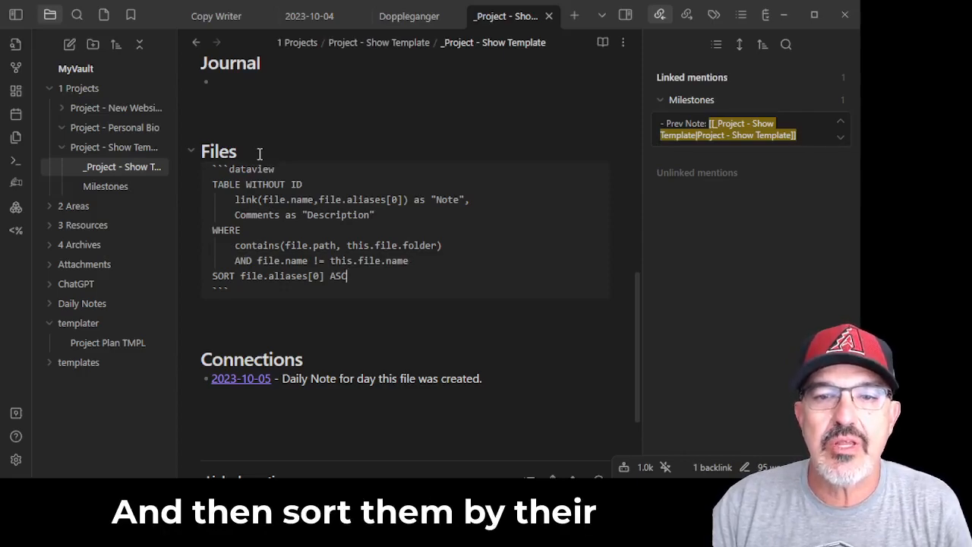
{"action": "key", "text": "Down"}
{"action": "key", "text": "Down"}
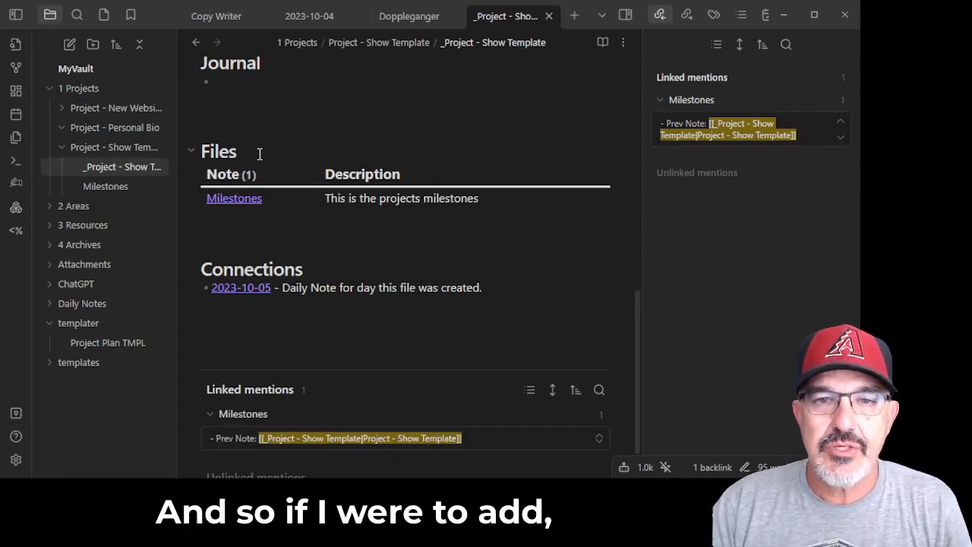
{"action": "key", "text": "Up"}
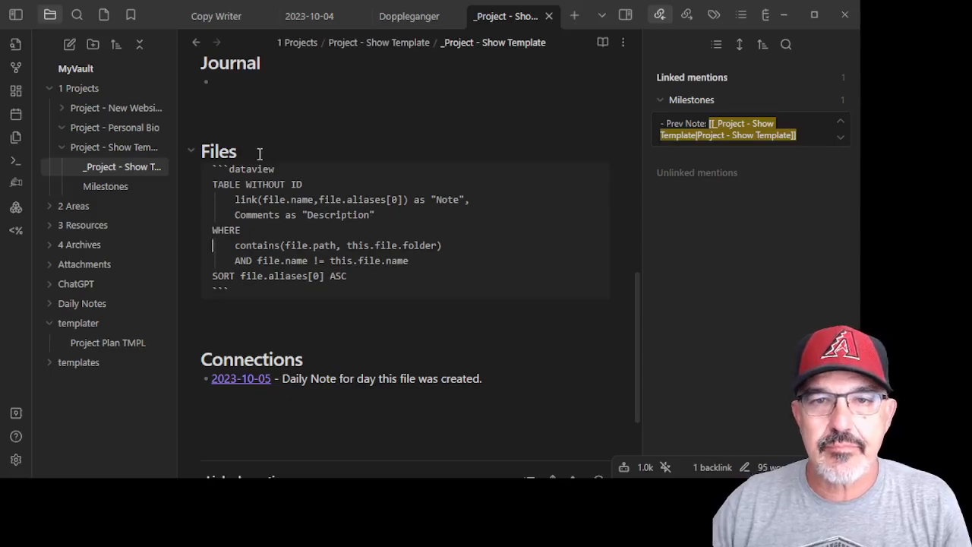
Add a bullet "Next Note: [[Detailed Tasks]]" to the Milestones note and follow the link to create the Detailed Tasks note
{"action": "scroll", "coordinate": [296, 170], "scroll_direction": "up", "scroll_amount": 4}
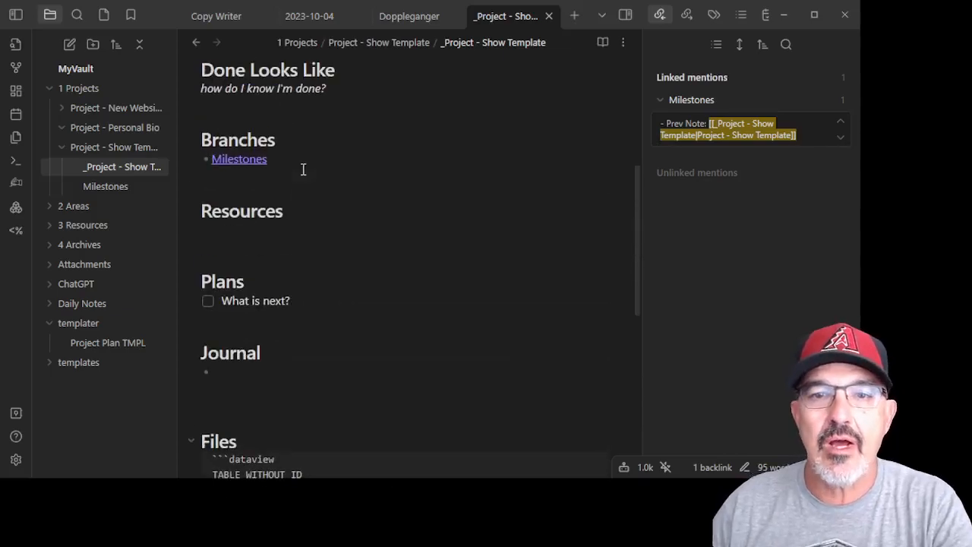
{"action": "left_click", "coordinate": [239, 161]}
{"action": "left_click", "coordinate": [252, 219]}
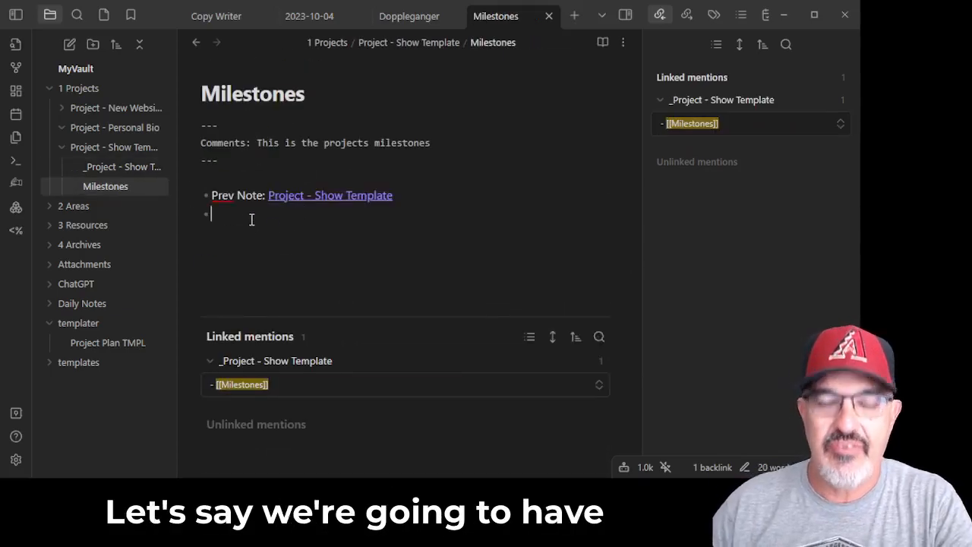
{"action": "type", "text": "Next Note: "}
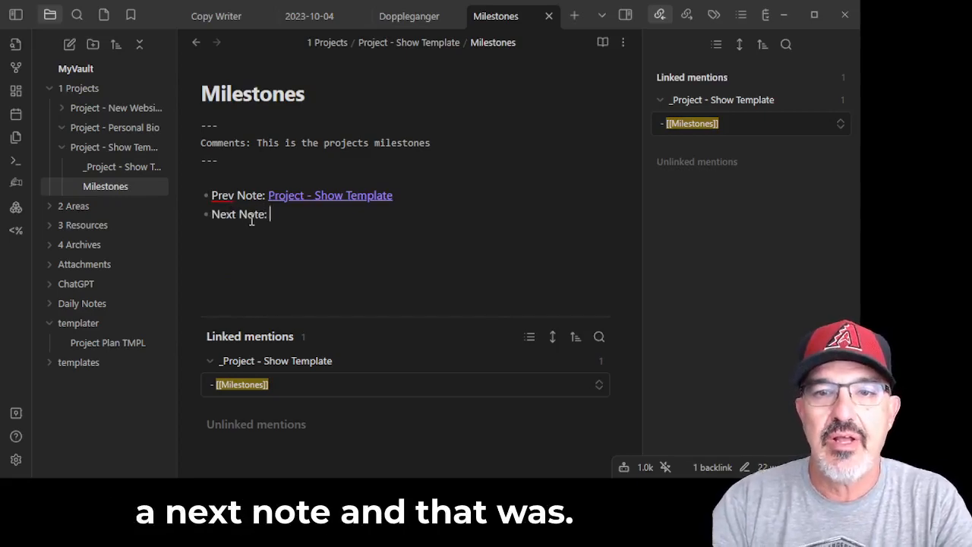
{"action": "type", "text": "[[Det"}
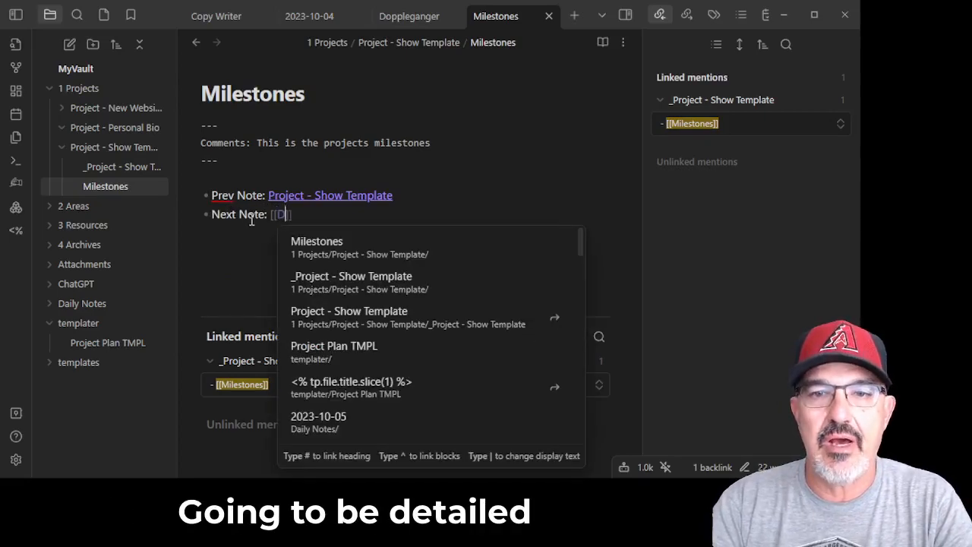
{"action": "type", "text": "ailed "}
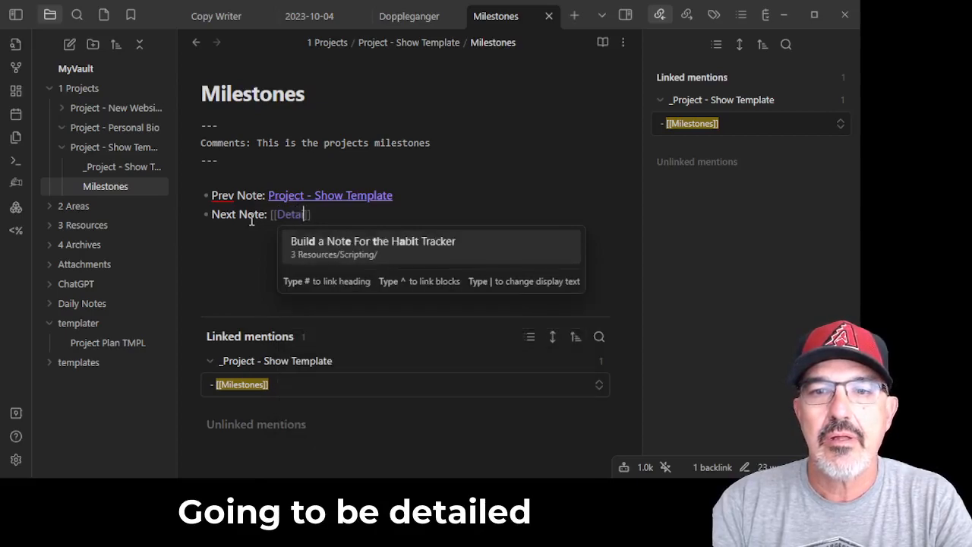
{"action": "type", "text": "Tasks"}
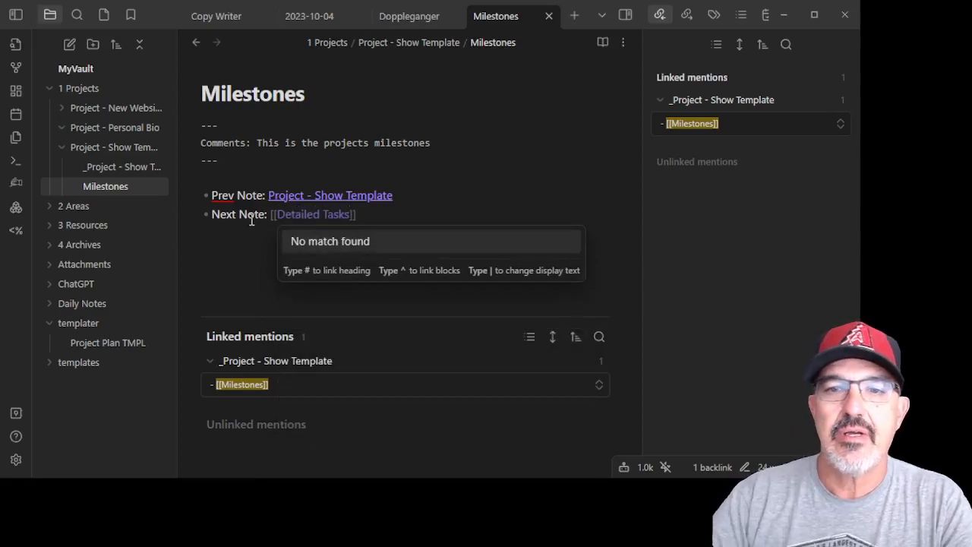
{"action": "key", "text": "End"}
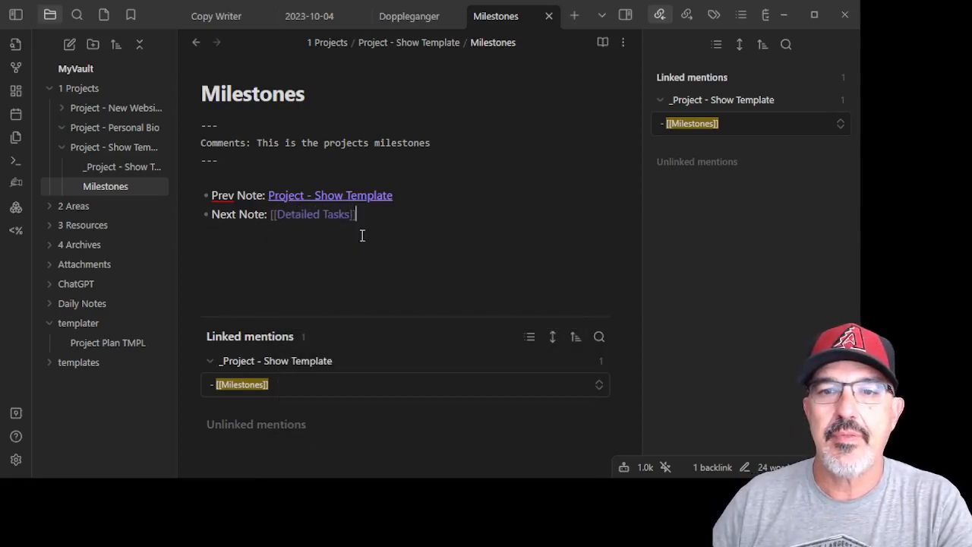
{"action": "key", "text": "Return"}
{"action": "key", "text": "Return"}
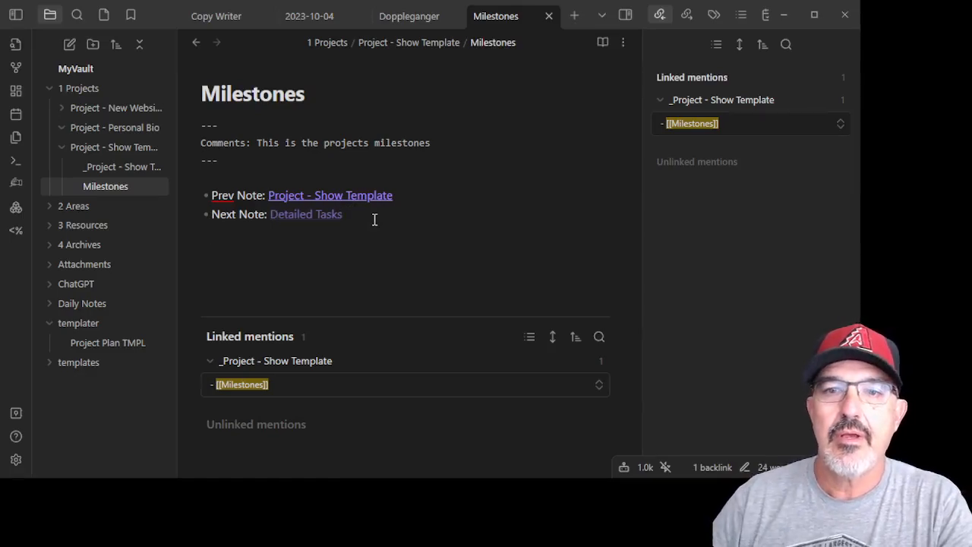
{"action": "left_click", "coordinate": [302, 218]}
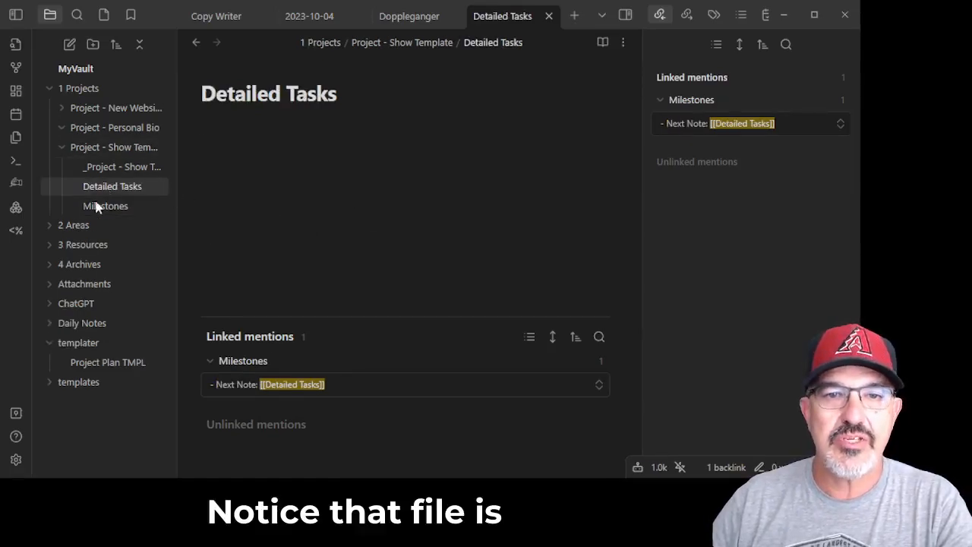
Add a checkbox task "Create budget" to the Detailed Tasks note and start an empty task below it
{"action": "type", "text": "- ["}
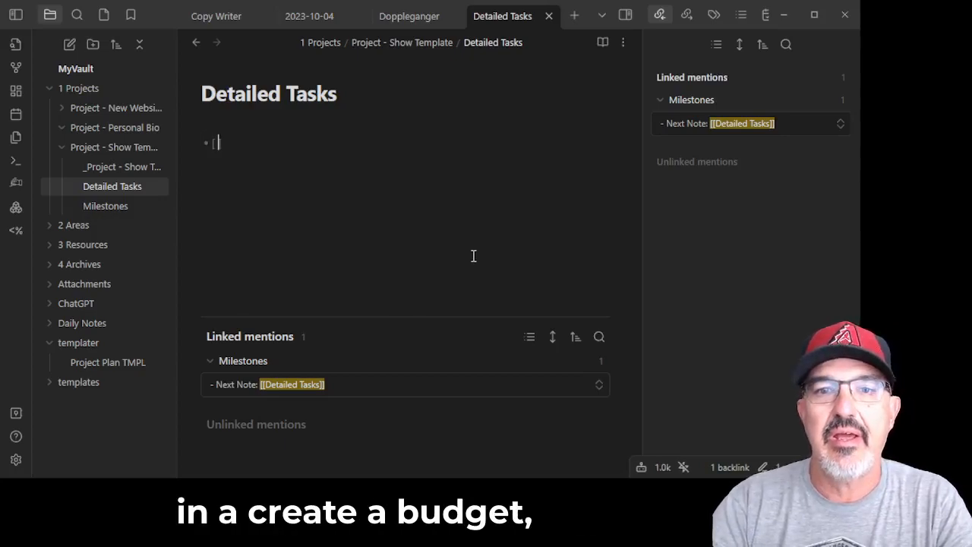
{"action": "type", "text": "] Create b"}
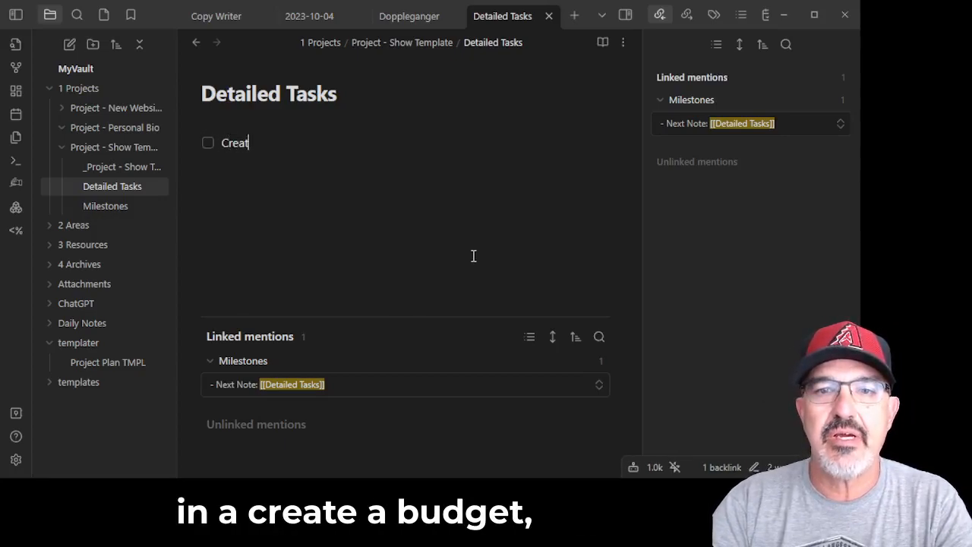
{"action": "type", "text": "udget"}
{"action": "key", "text": "Return"}
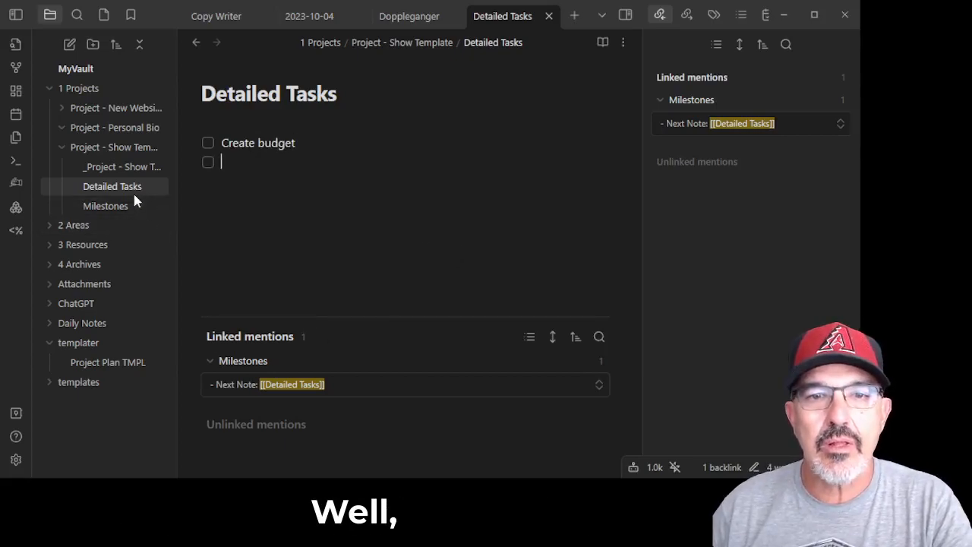
Go back to the project note and check the Detailed Tasks entry in the Files table, previewing the linked note
{"action": "left_click", "coordinate": [125, 168]}
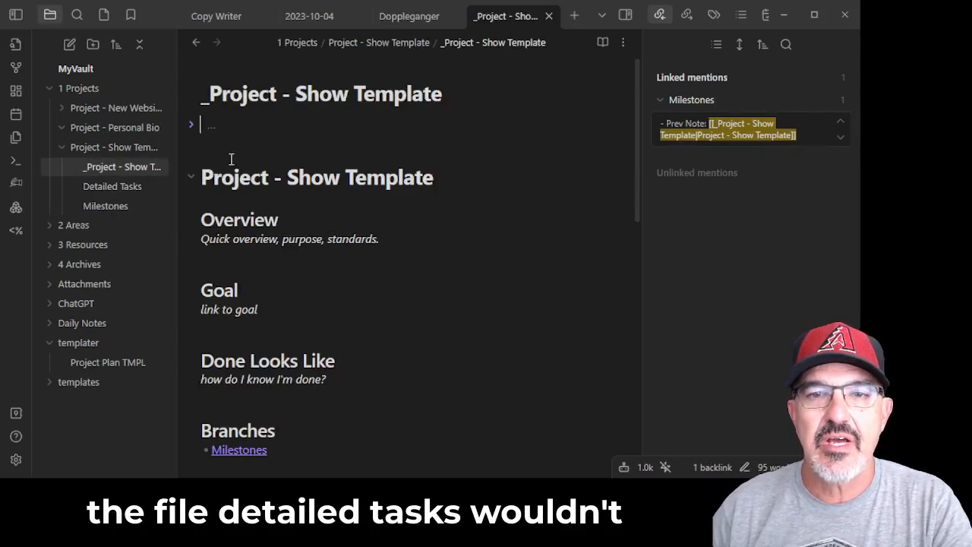
{"action": "scroll", "coordinate": [230, 176], "scroll_direction": "down", "scroll_amount": 3}
{"action": "scroll", "coordinate": [230, 176], "scroll_direction": "up", "scroll_amount": 2}
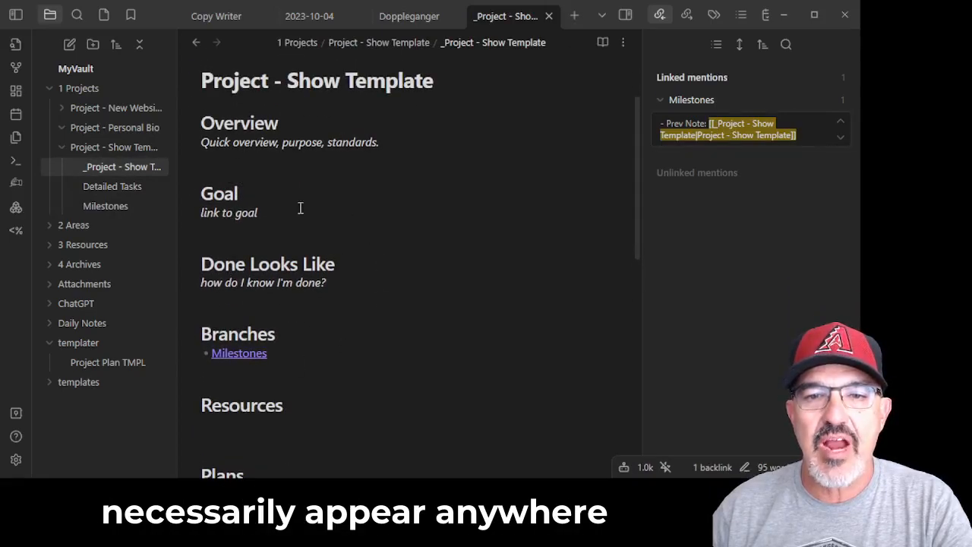
{"action": "scroll", "coordinate": [362, 210], "scroll_direction": "down", "scroll_amount": 6}
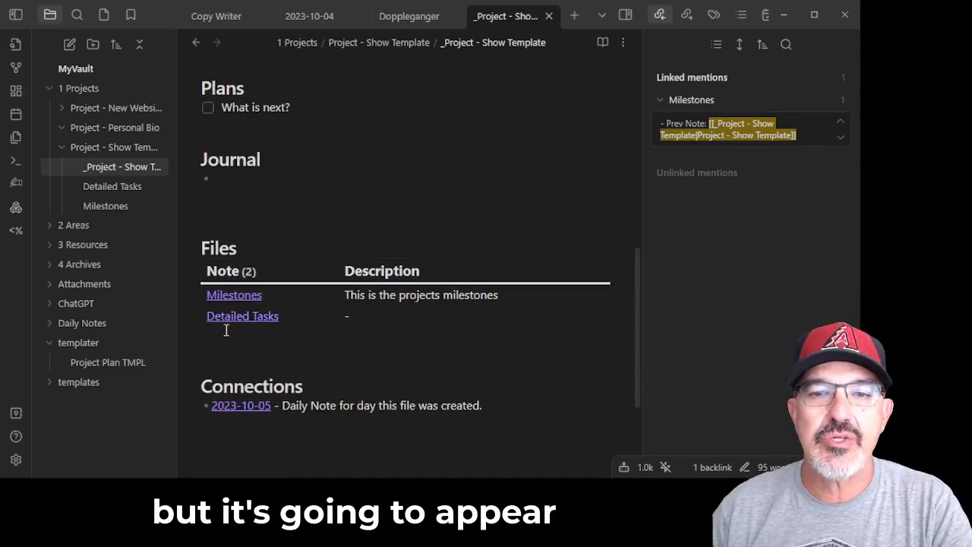
{"action": "mouse_move", "coordinate": [237, 323]}
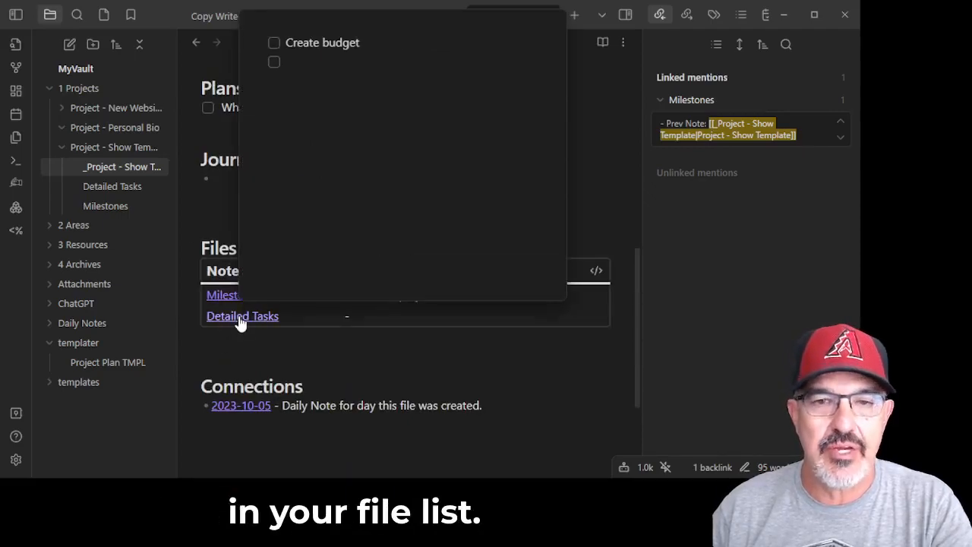
Open the Detailed Tasks note and add front matter above its task list with "Comments: Detailed Task List"
{"action": "left_click", "coordinate": [120, 190]}
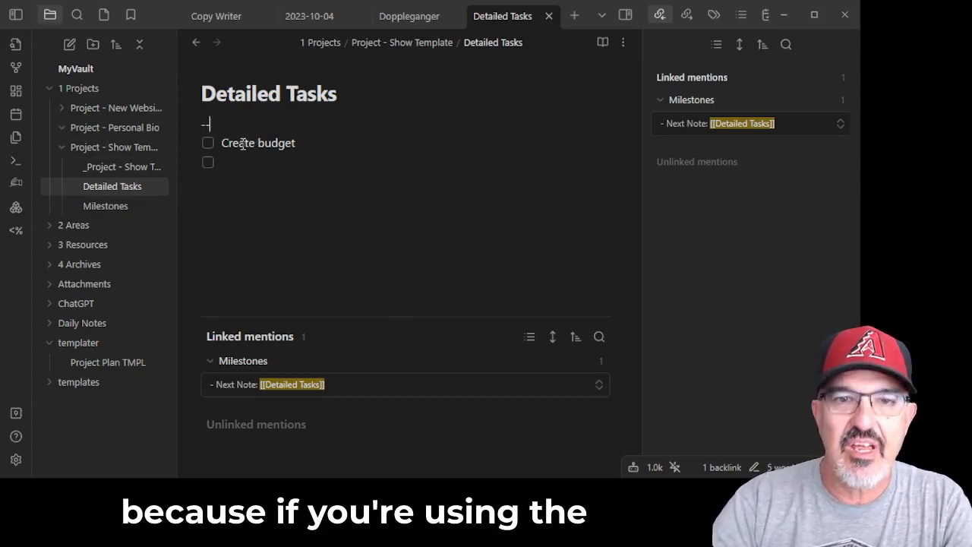
{"action": "type", "text": "-Comment: "}
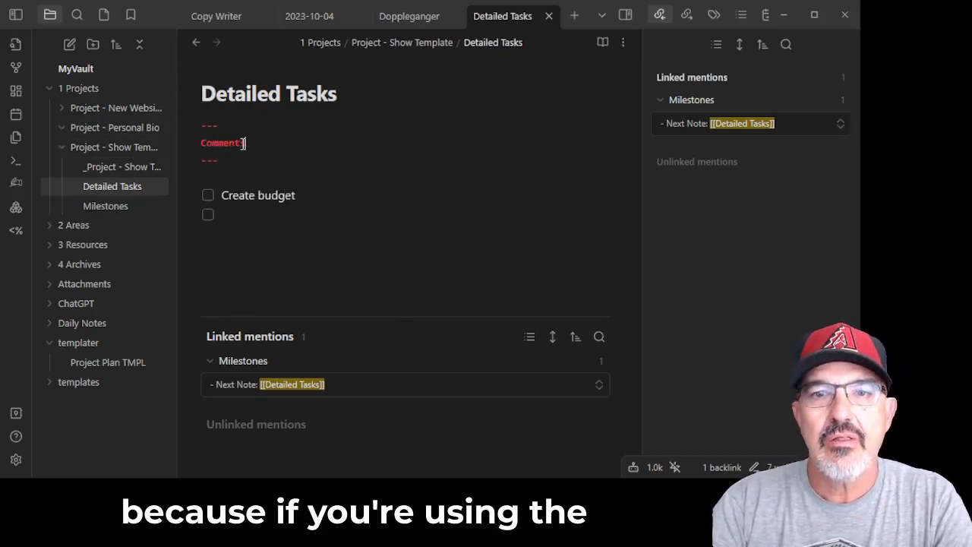
{"action": "type", "text": "Deta"}
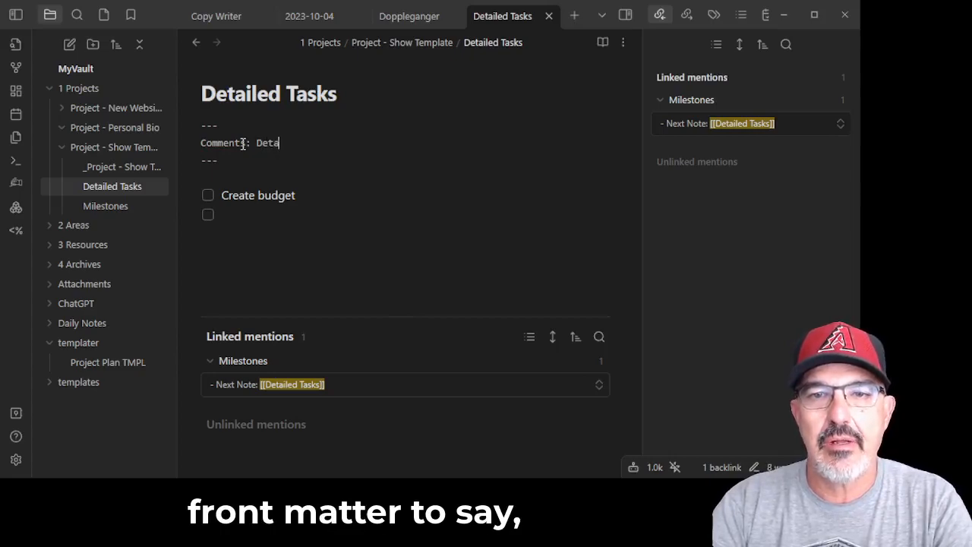
{"action": "type", "text": "iled Tak"}
{"action": "key", "text": "BackSpace"}
{"action": "type", "text": "sk List"}
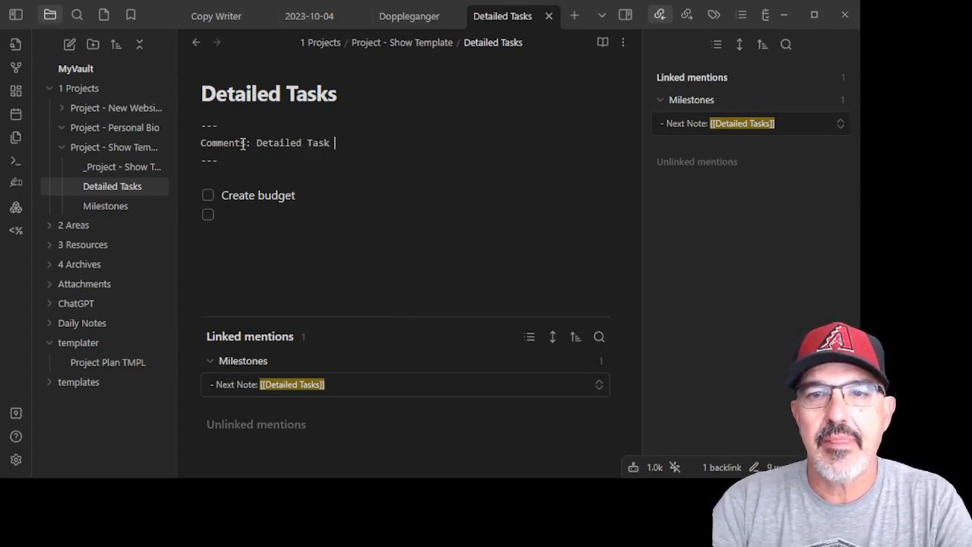
{"action": "key", "text": "Down"}
{"action": "key", "text": "Down"}
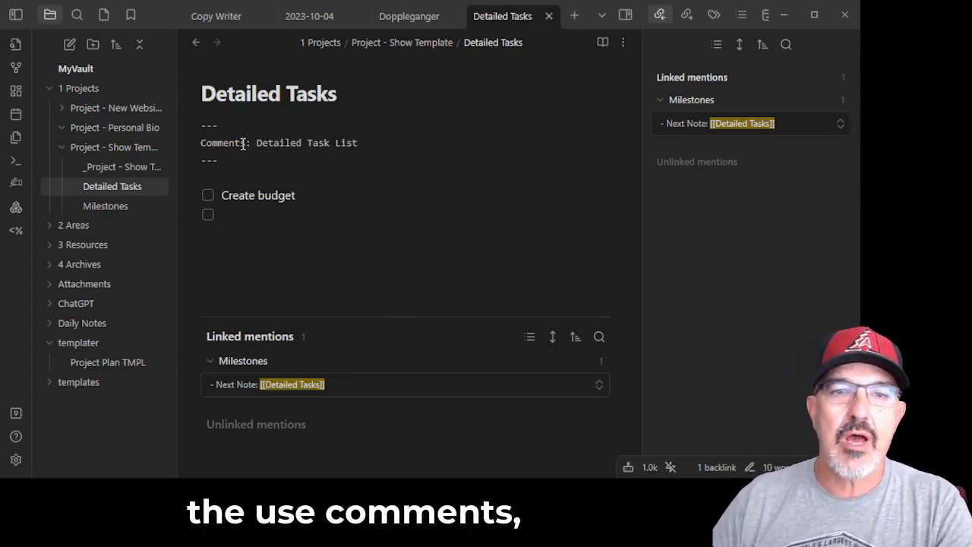
Return to the project note and review its sections from Overview to the descriptions in the Files table
{"action": "left_click", "coordinate": [106, 168]}
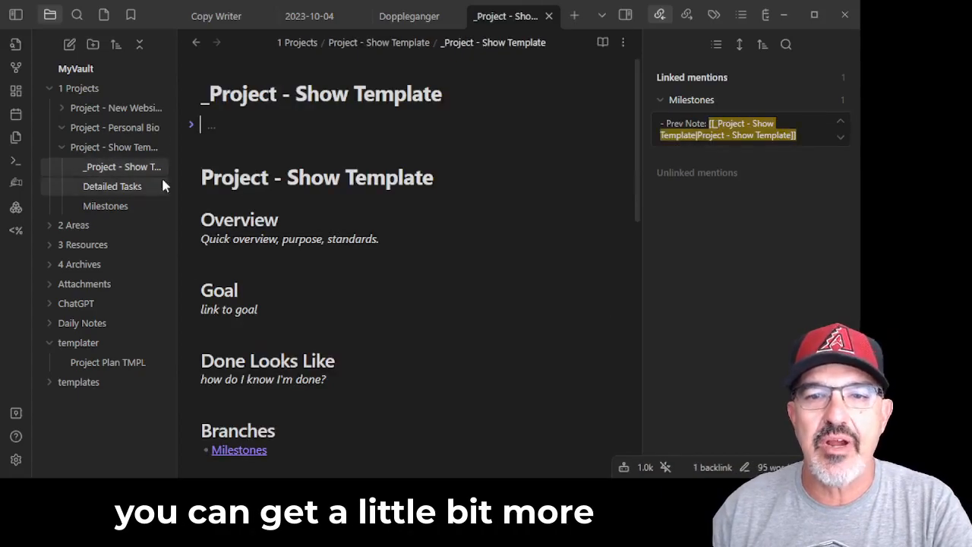
{"action": "scroll", "coordinate": [418, 206], "scroll_direction": "down", "scroll_amount": 6}
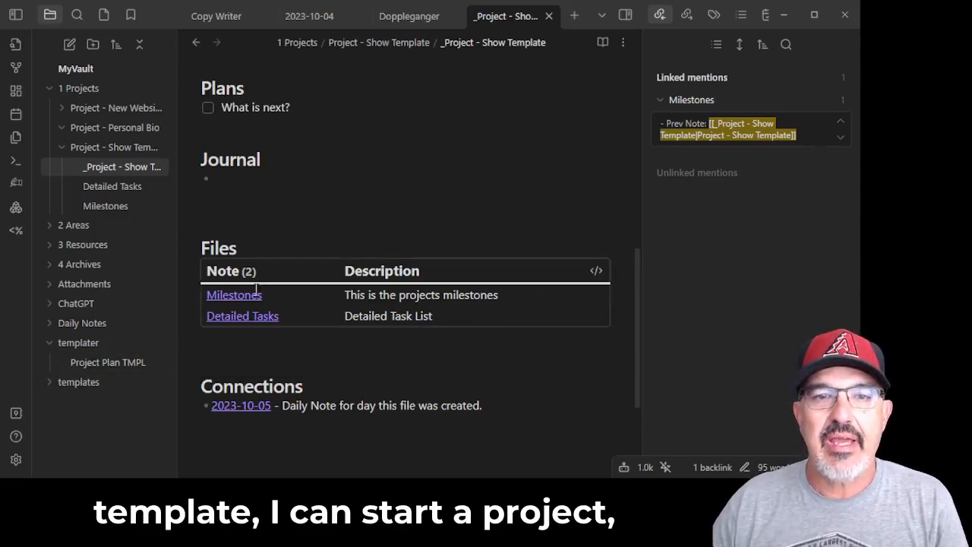
{"action": "scroll", "coordinate": [468, 286], "scroll_direction": "up", "scroll_amount": 5}
{"action": "scroll", "coordinate": [468, 287], "scroll_direction": "up", "scroll_amount": 2}
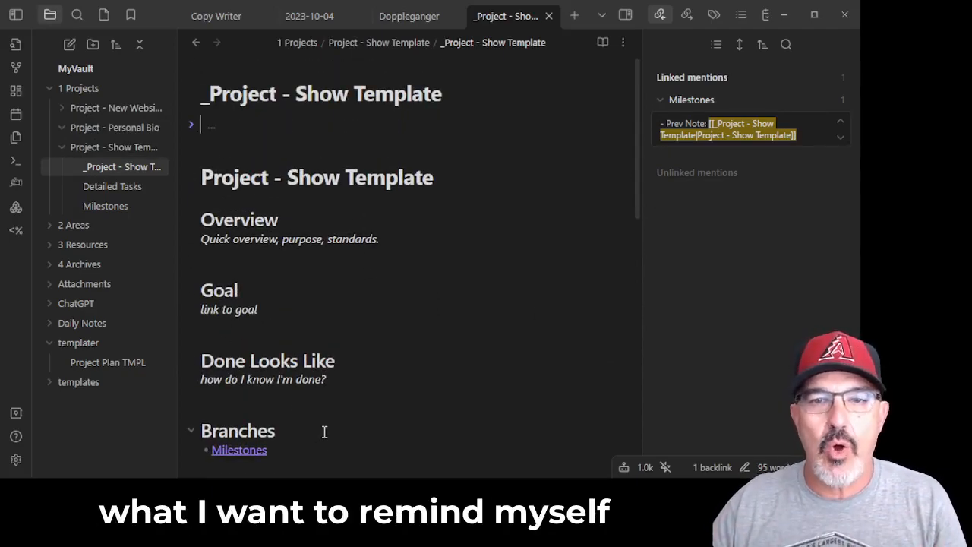
{"action": "scroll", "coordinate": [294, 308], "scroll_direction": "down", "scroll_amount": 4}
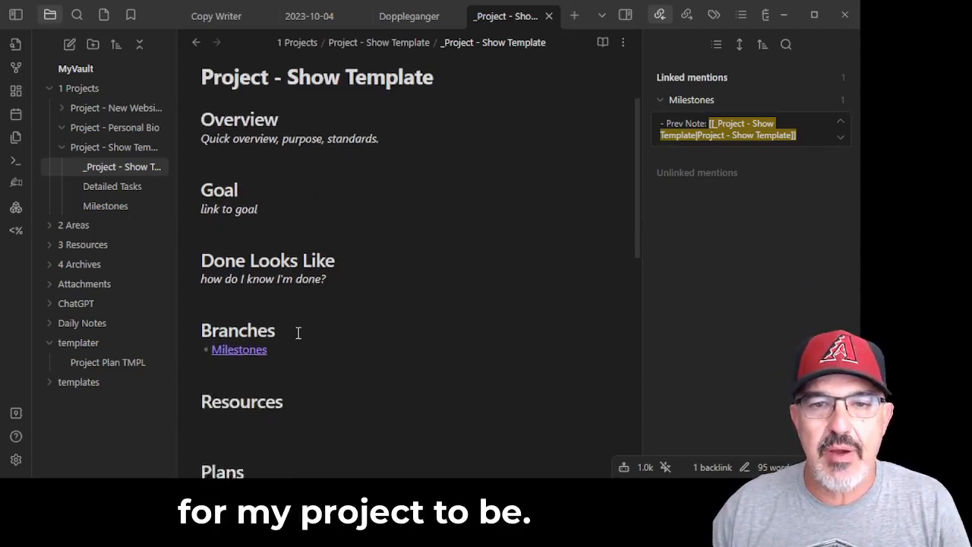
{"action": "scroll", "coordinate": [297, 358], "scroll_direction": "down", "scroll_amount": 2}
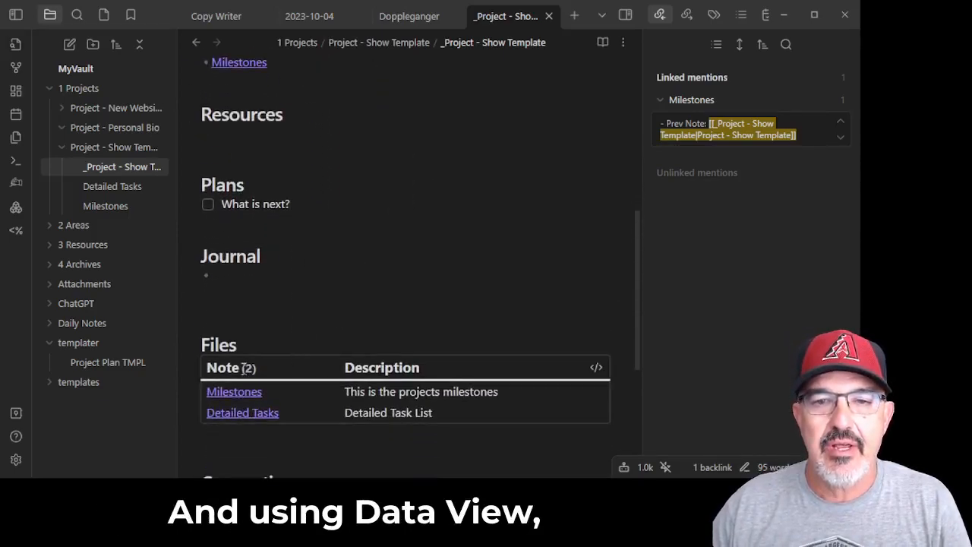